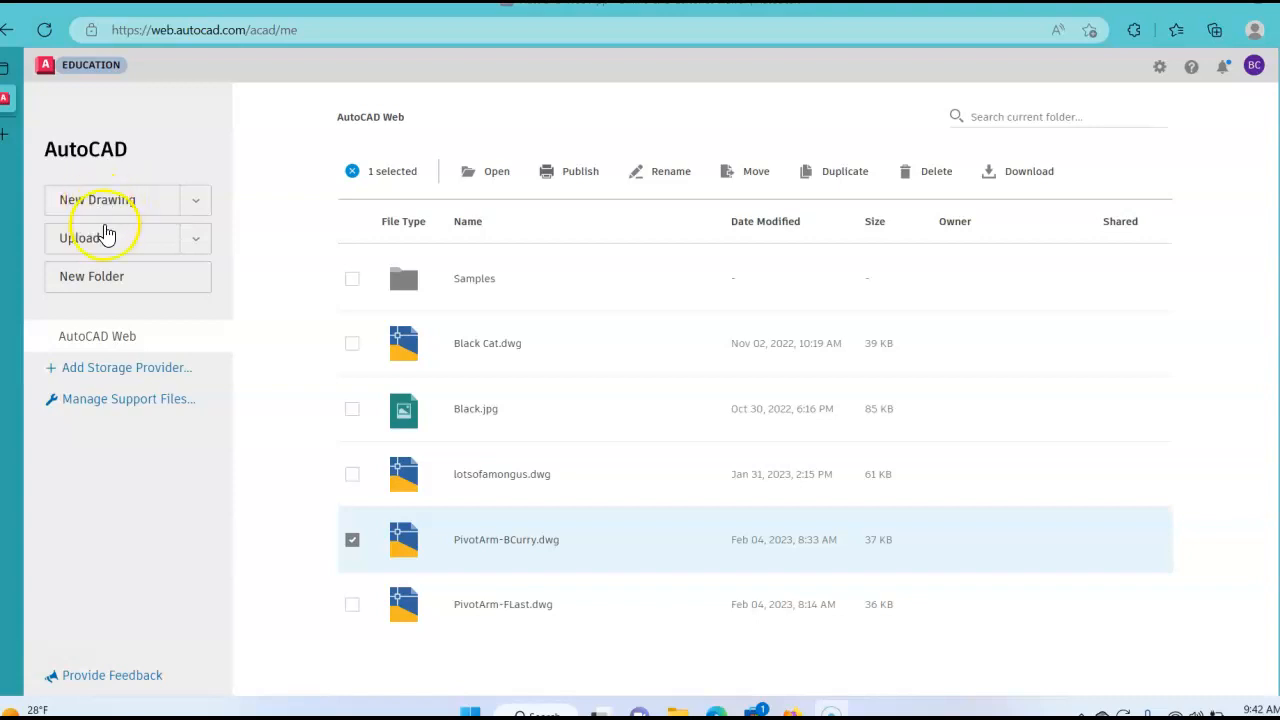
Create a new drawing from the acad_web_metric.dwt template.
{"action": "left_click", "coordinate": [197, 204]}
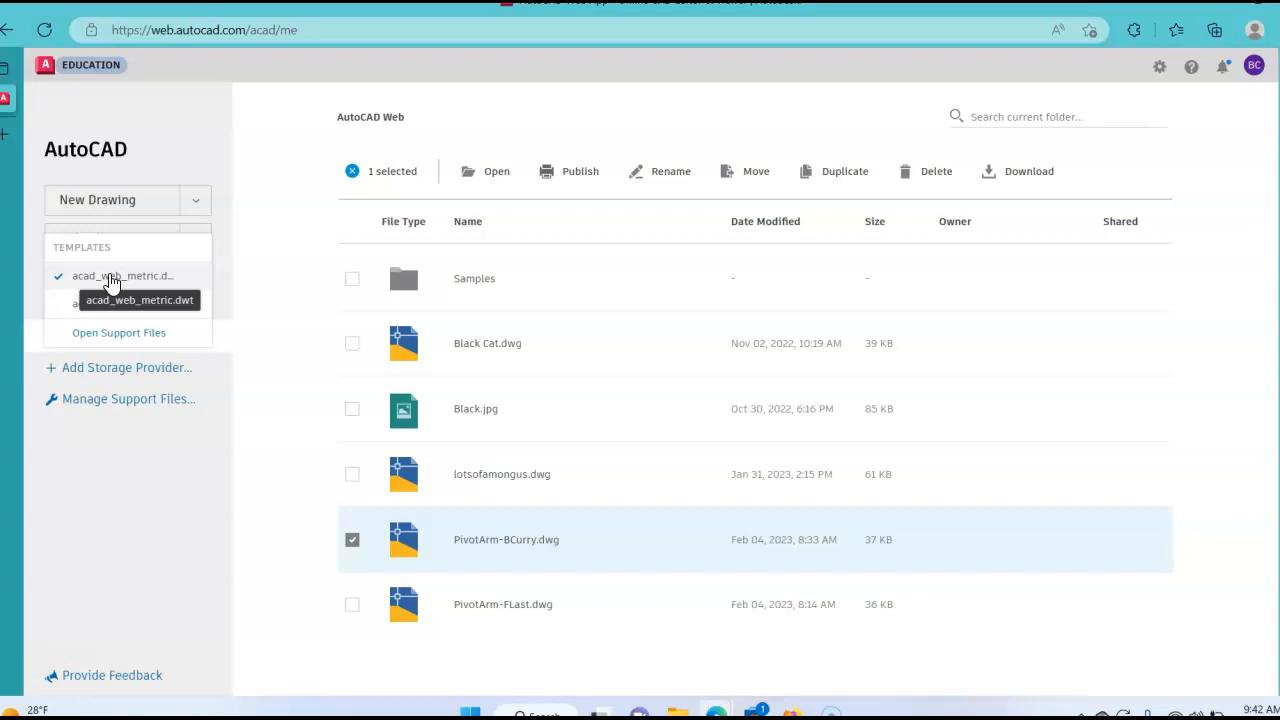
{"action": "left_click", "coordinate": [112, 279]}
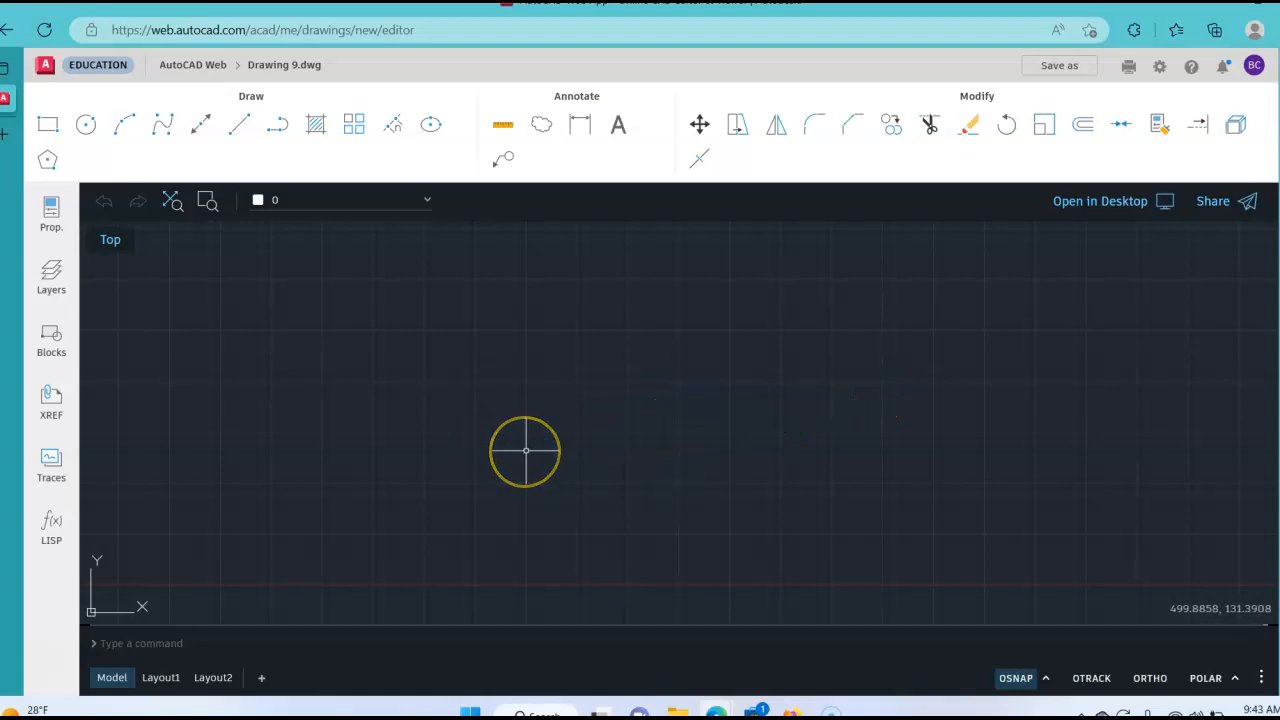
Set the drawing's linear unit precision to two decimal places (0.00).
{"action": "type", "text": "unit"}
{"action": "key", "text": "Return"}
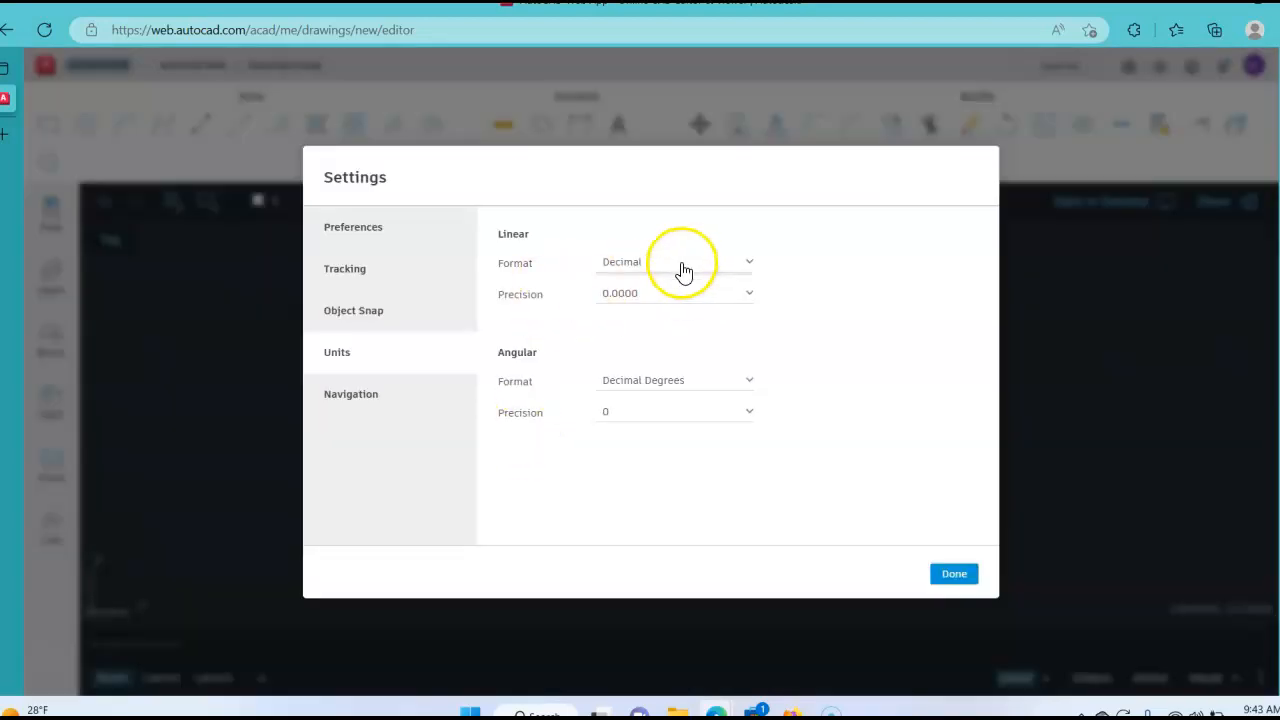
{"action": "left_click", "coordinate": [654, 294]}
{"action": "left_click", "coordinate": [655, 278]}
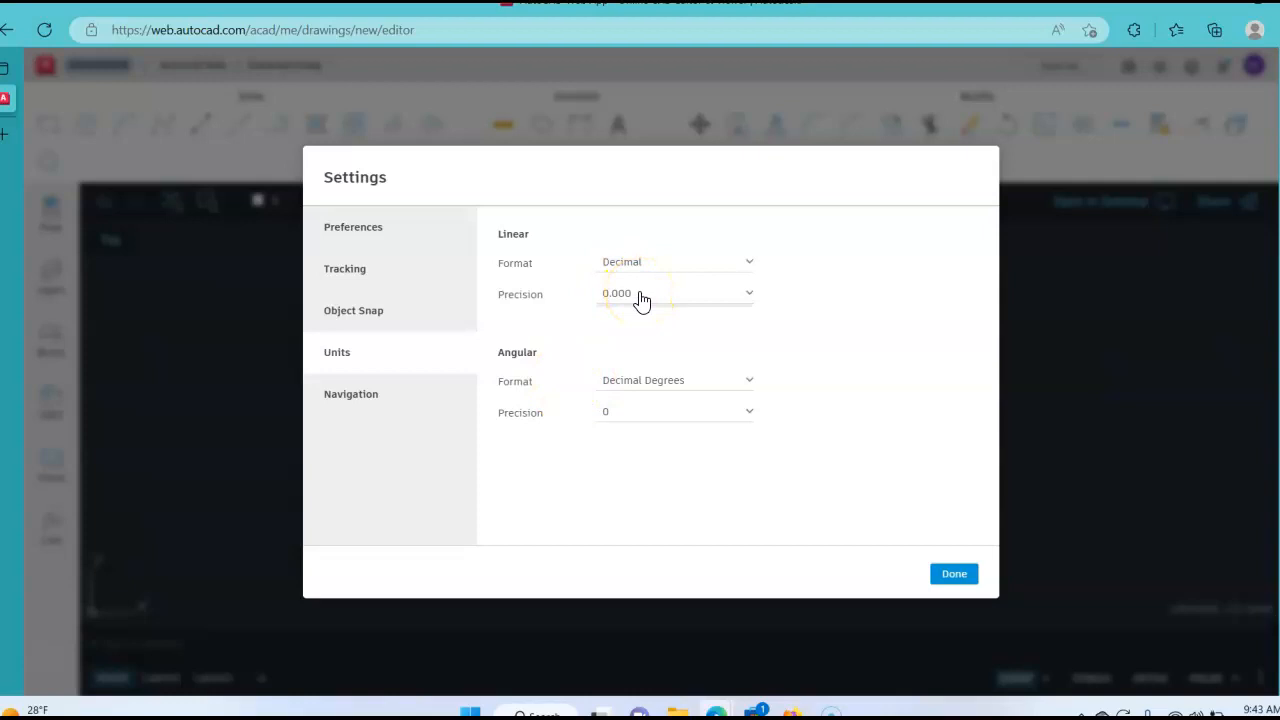
{"action": "left_click", "coordinate": [641, 298]}
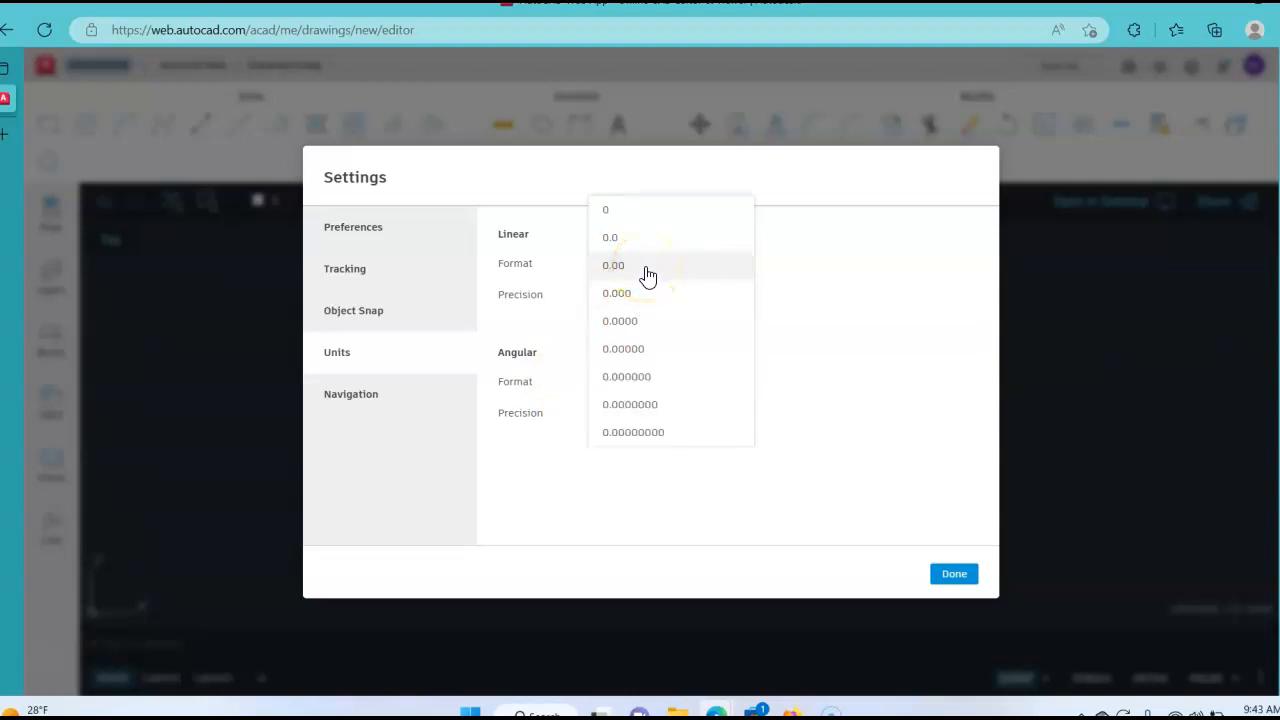
{"action": "left_click", "coordinate": [645, 268]}
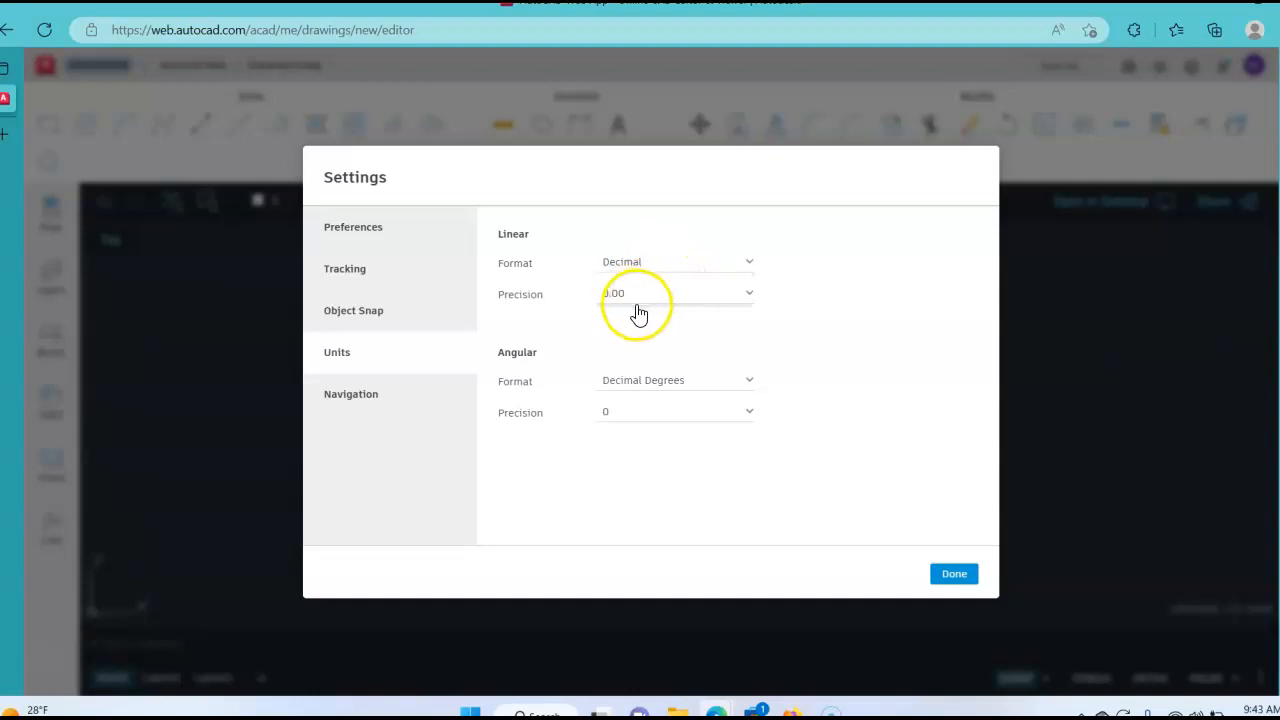
Turn off the Quadrant, Intersection and Endpoint object snaps, enable Tangent alongside Center, and close the settings.
{"action": "left_click", "coordinate": [343, 320]}
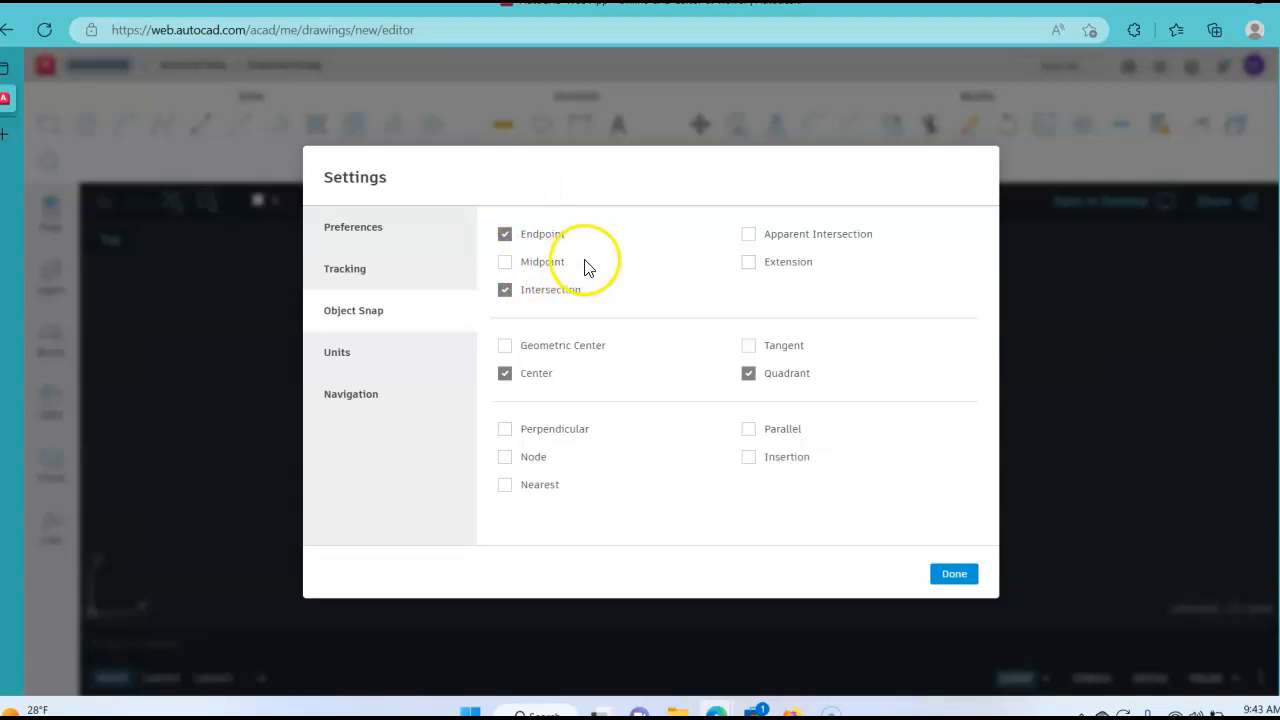
{"action": "left_click", "coordinate": [750, 379]}
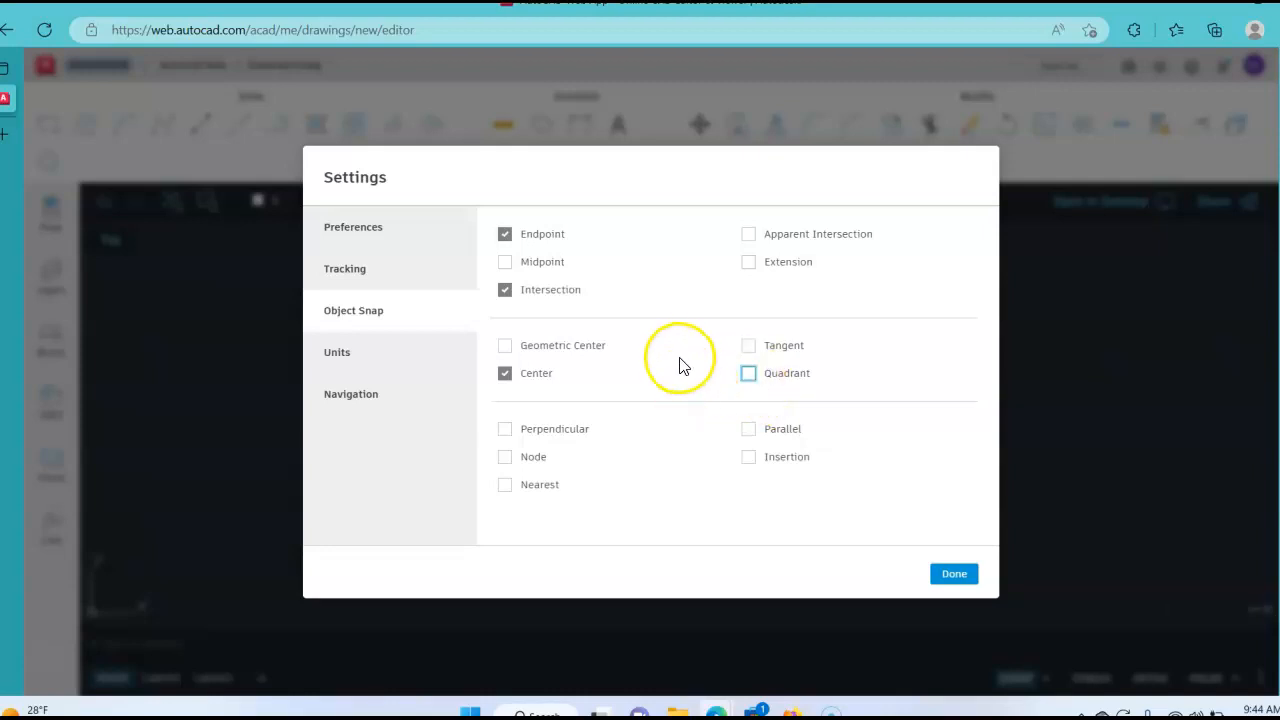
{"action": "left_click", "coordinate": [750, 347]}
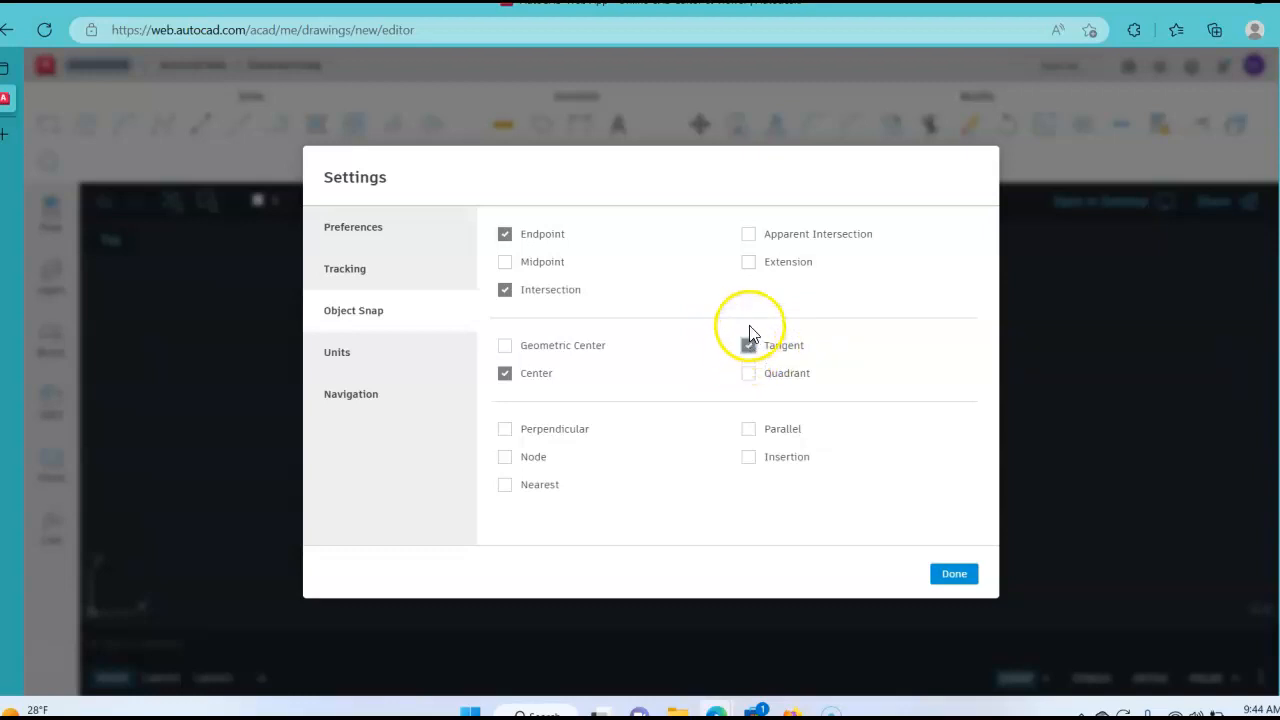
{"action": "left_click", "coordinate": [505, 291]}
{"action": "left_click", "coordinate": [505, 236]}
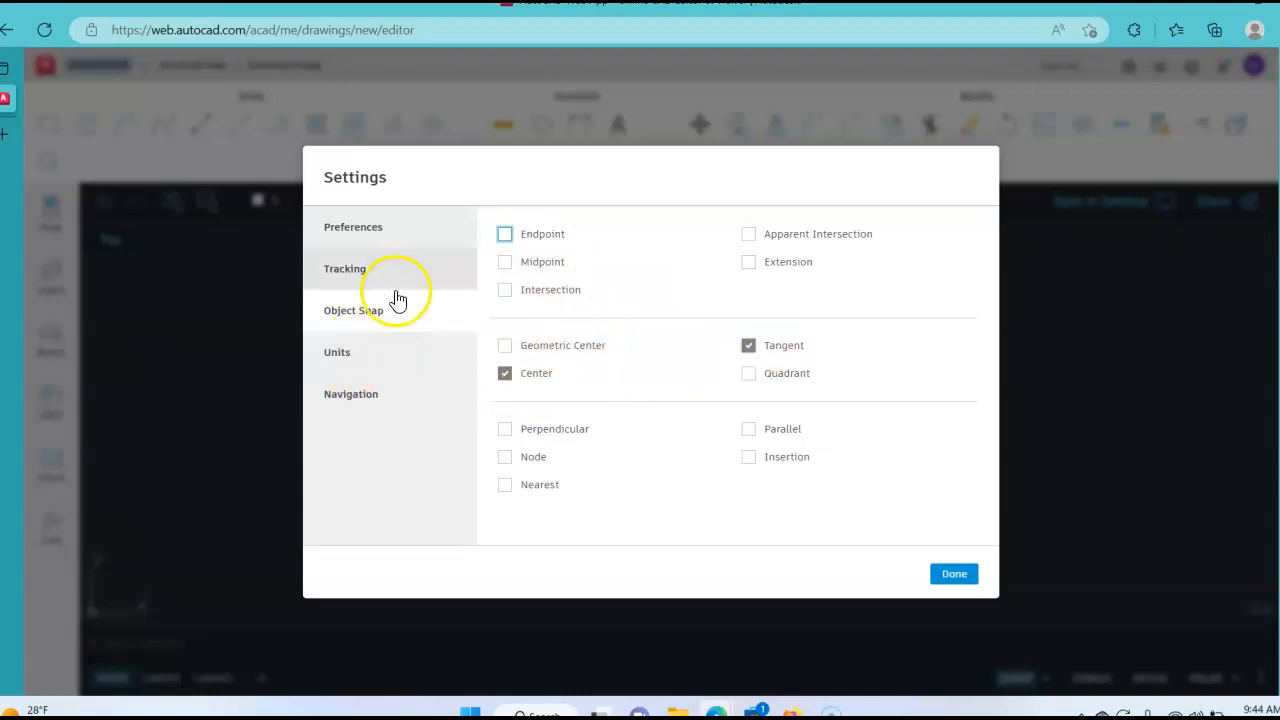
{"action": "left_click", "coordinate": [352, 270]}
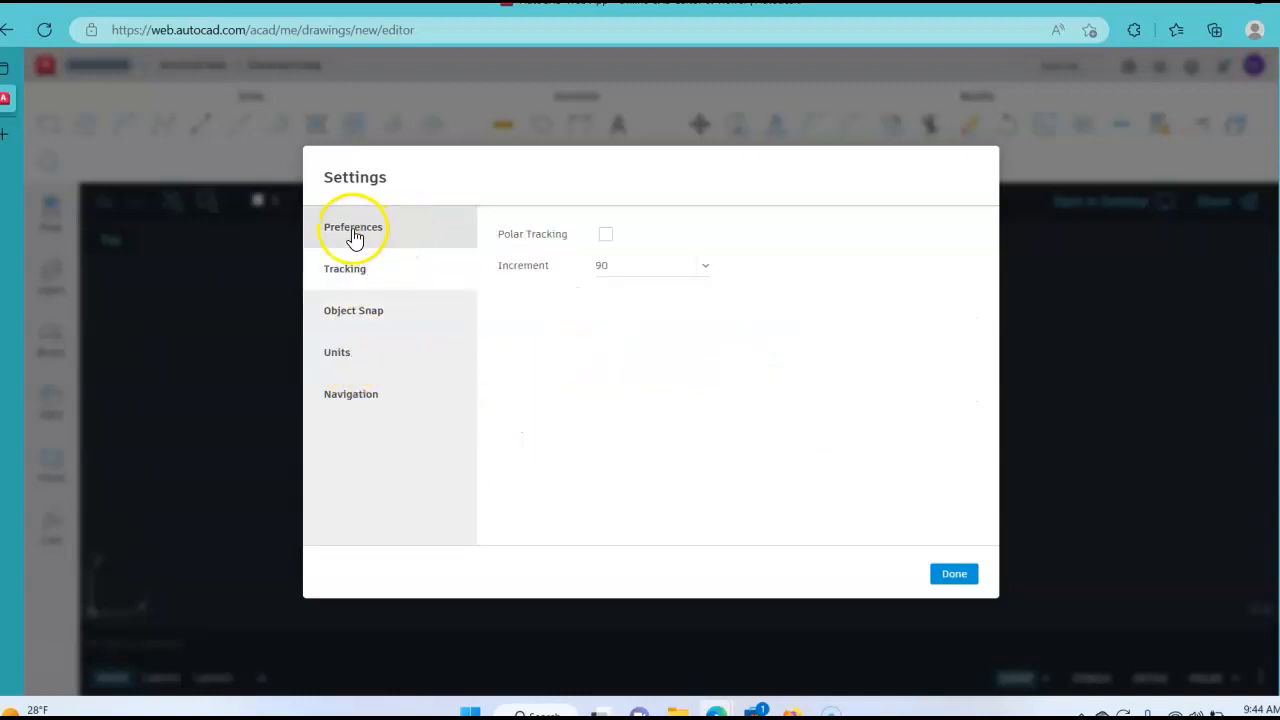
{"action": "left_click", "coordinate": [364, 231]}
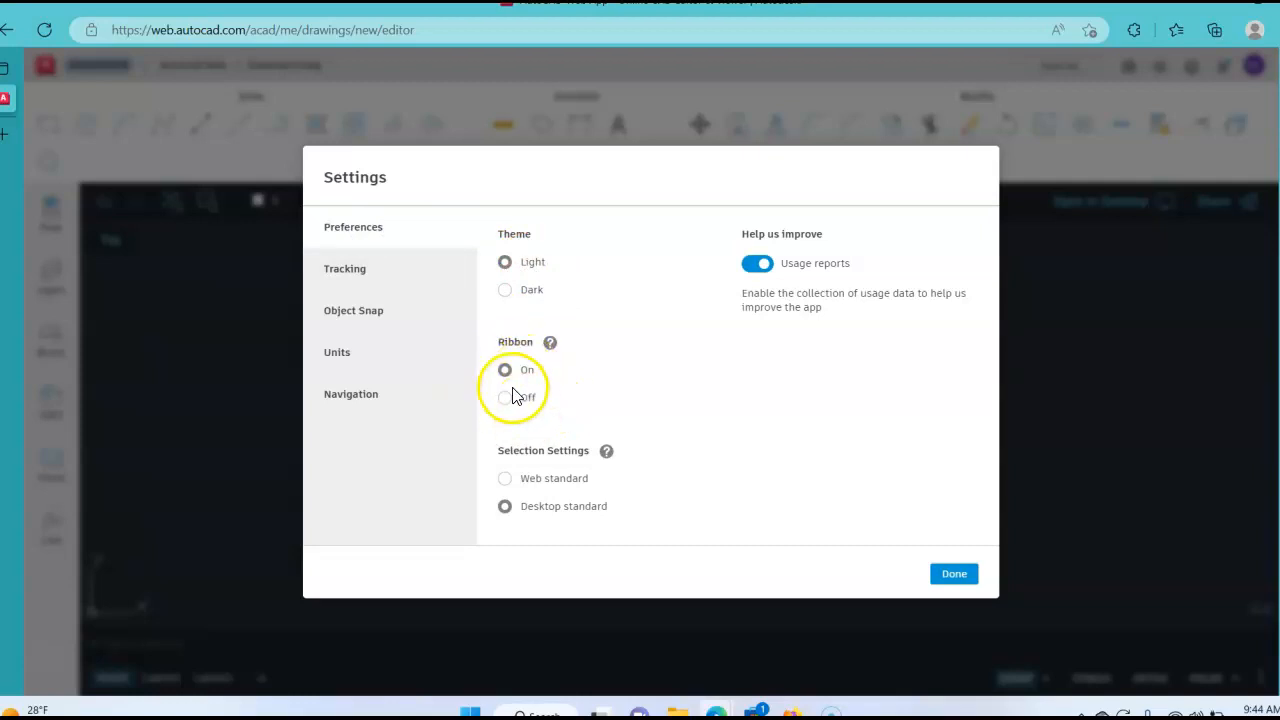
{"action": "left_click", "coordinate": [953, 573]}
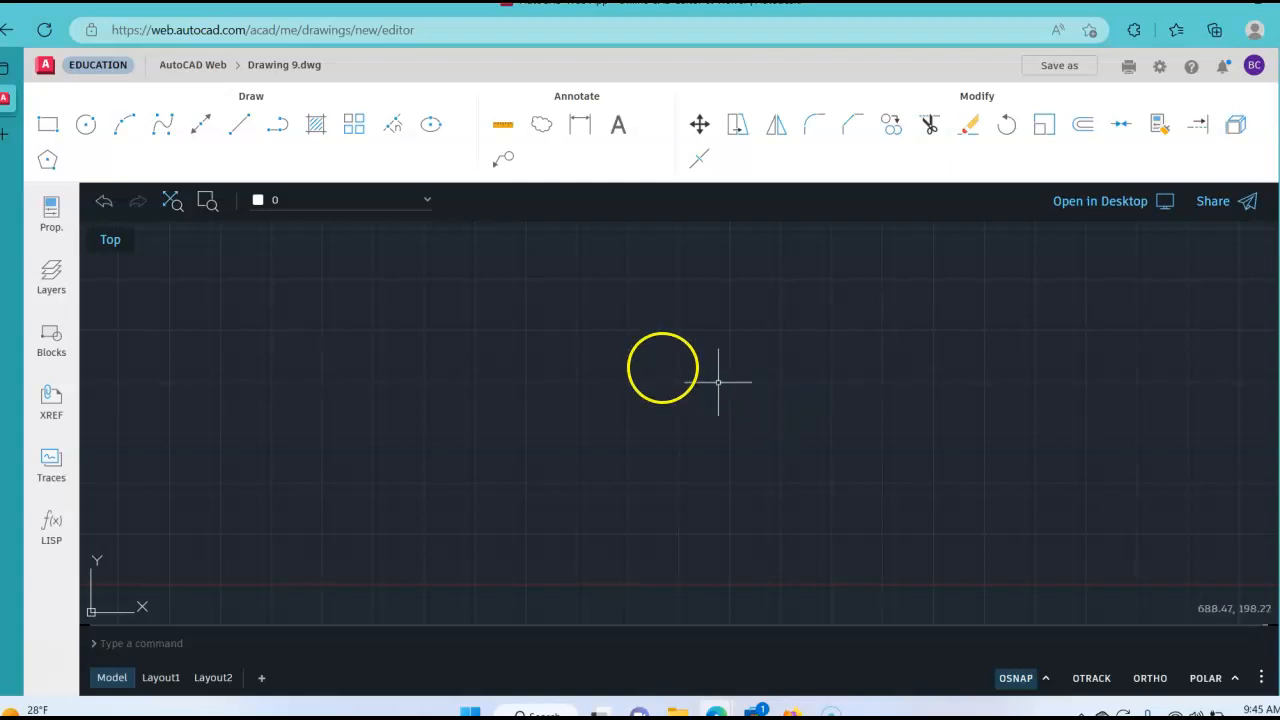
Draw a circle centred at the origin 0,0 with a diameter of 10.
{"action": "left_click", "coordinate": [86, 126]}
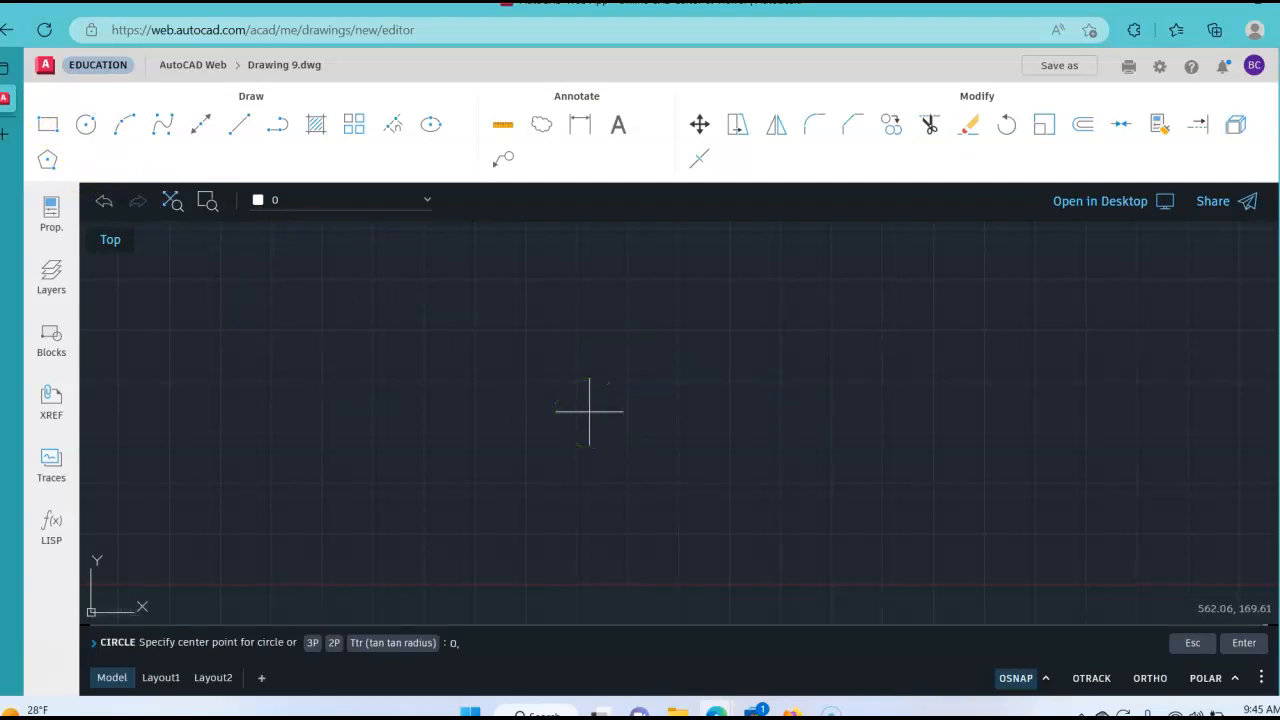
{"action": "left_click", "coordinate": [591, 407]}
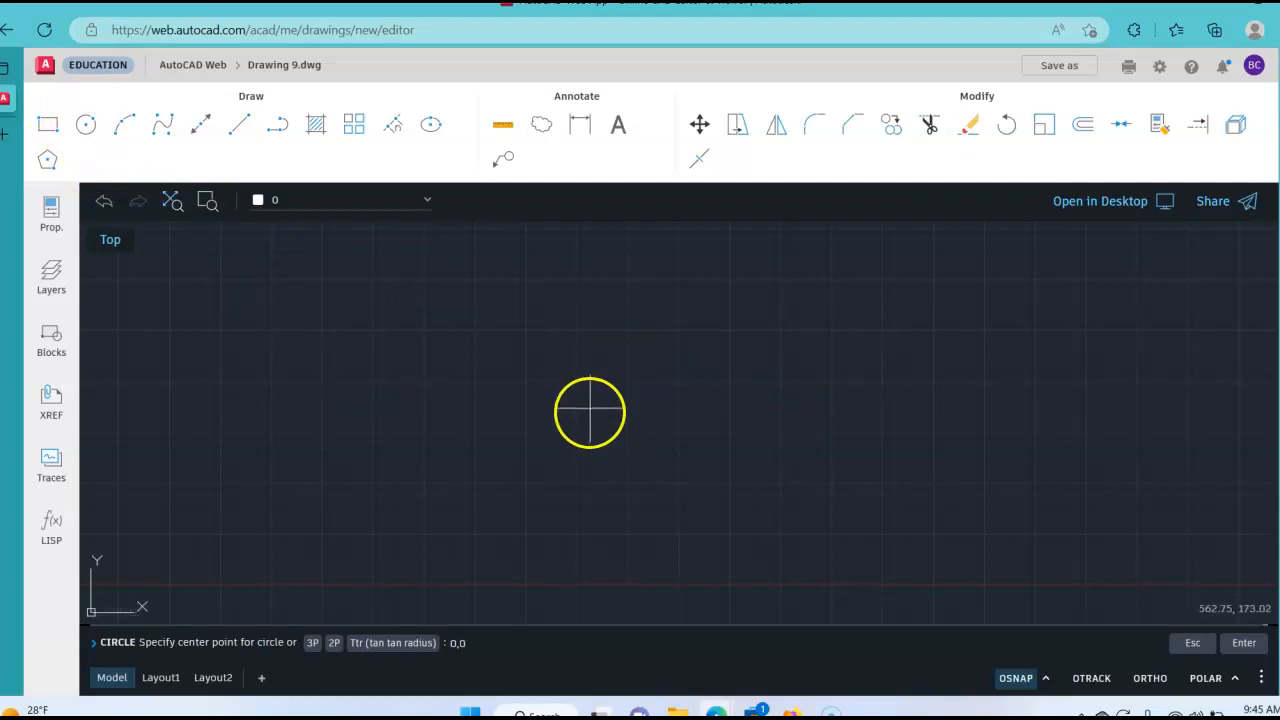
{"action": "key", "text": "Return"}
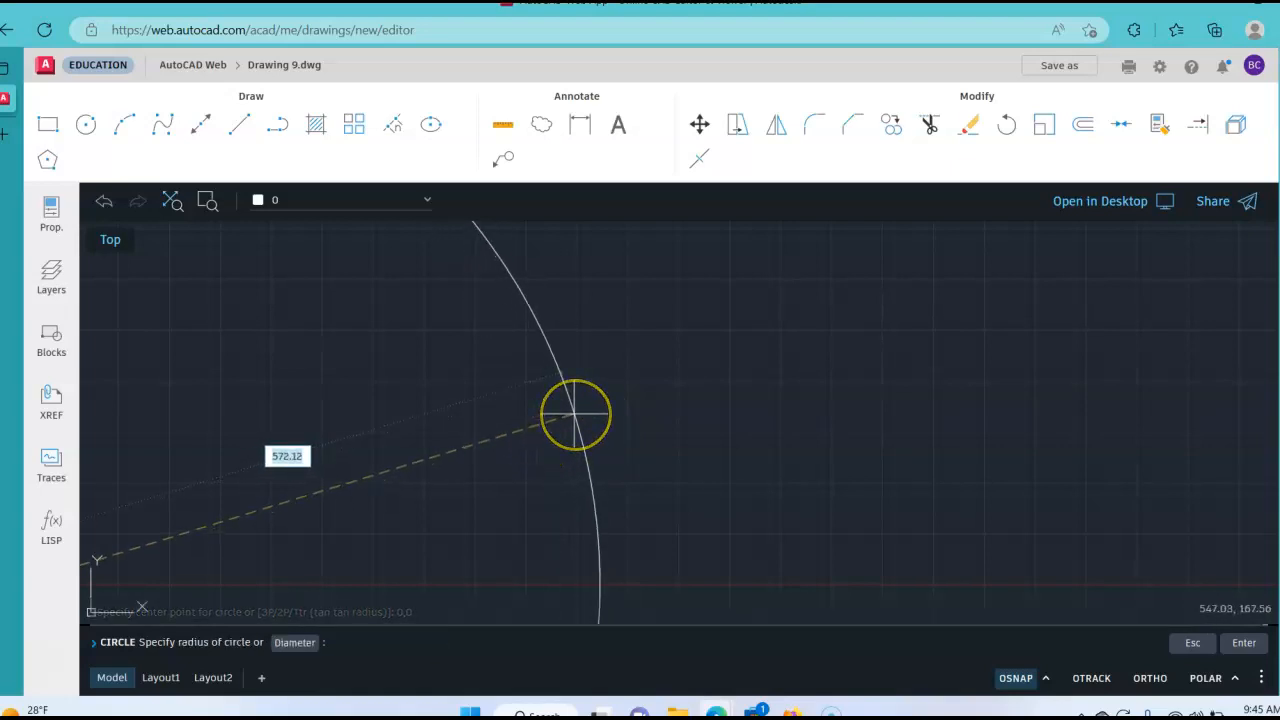
{"action": "middle_click_drag", "start_coordinate": [589, 405], "coordinate": [991, 211]}
{"action": "middle_click_drag", "start_coordinate": [440, 374], "coordinate": [712, 318]}
{"action": "scroll", "coordinate": [577, 391], "scroll_direction": "up", "scroll_amount": 2}
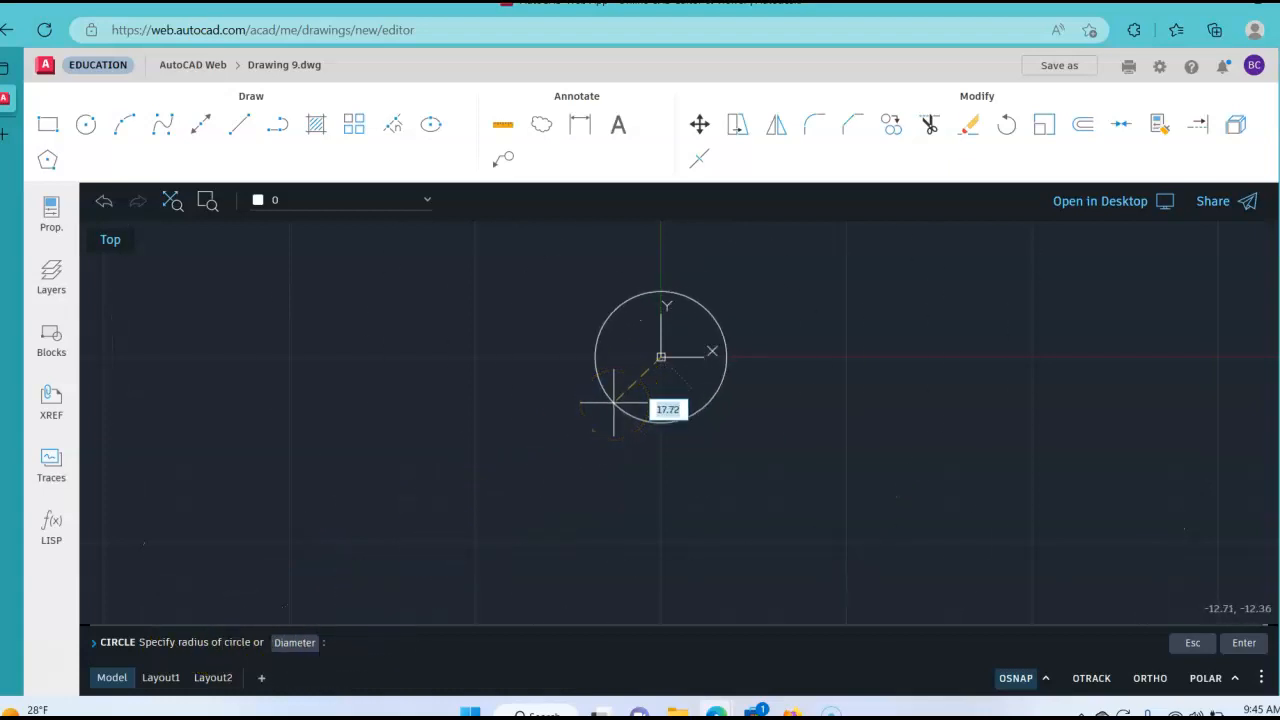
{"action": "type", "text": "d"}
{"action": "key", "text": "Return"}
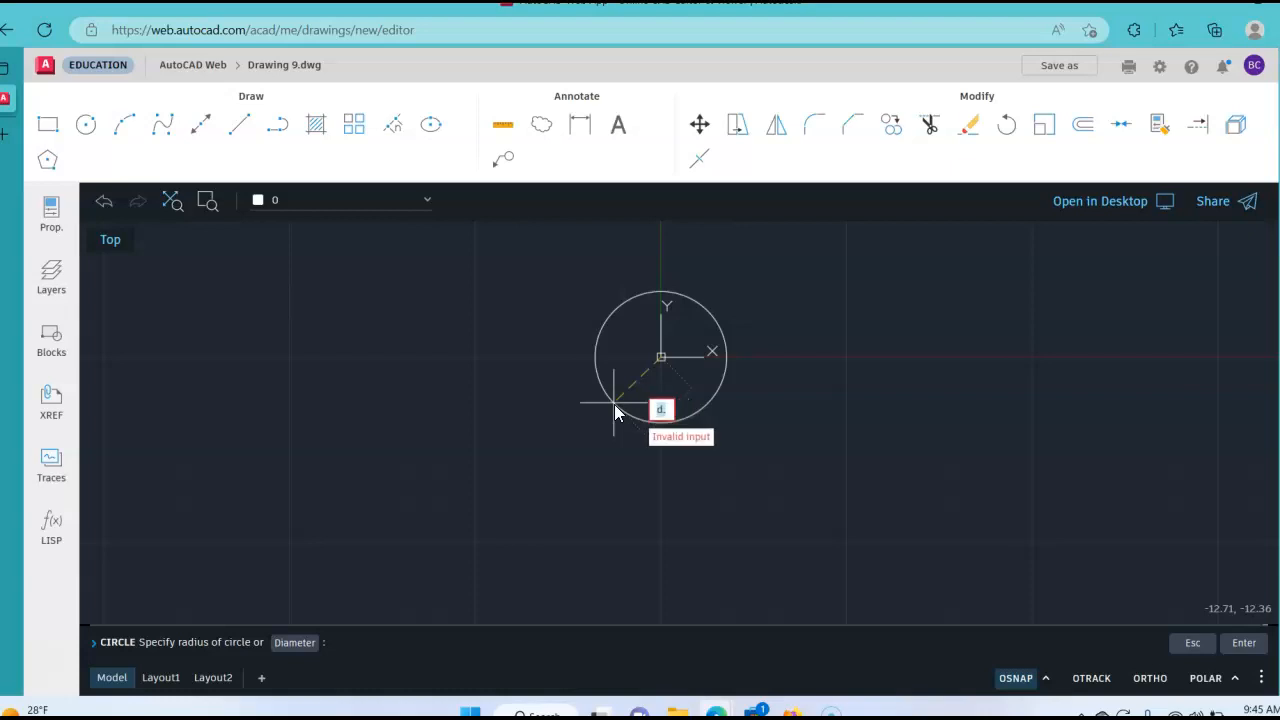
{"action": "type", "text": "d"}
{"action": "key", "text": "Return"}
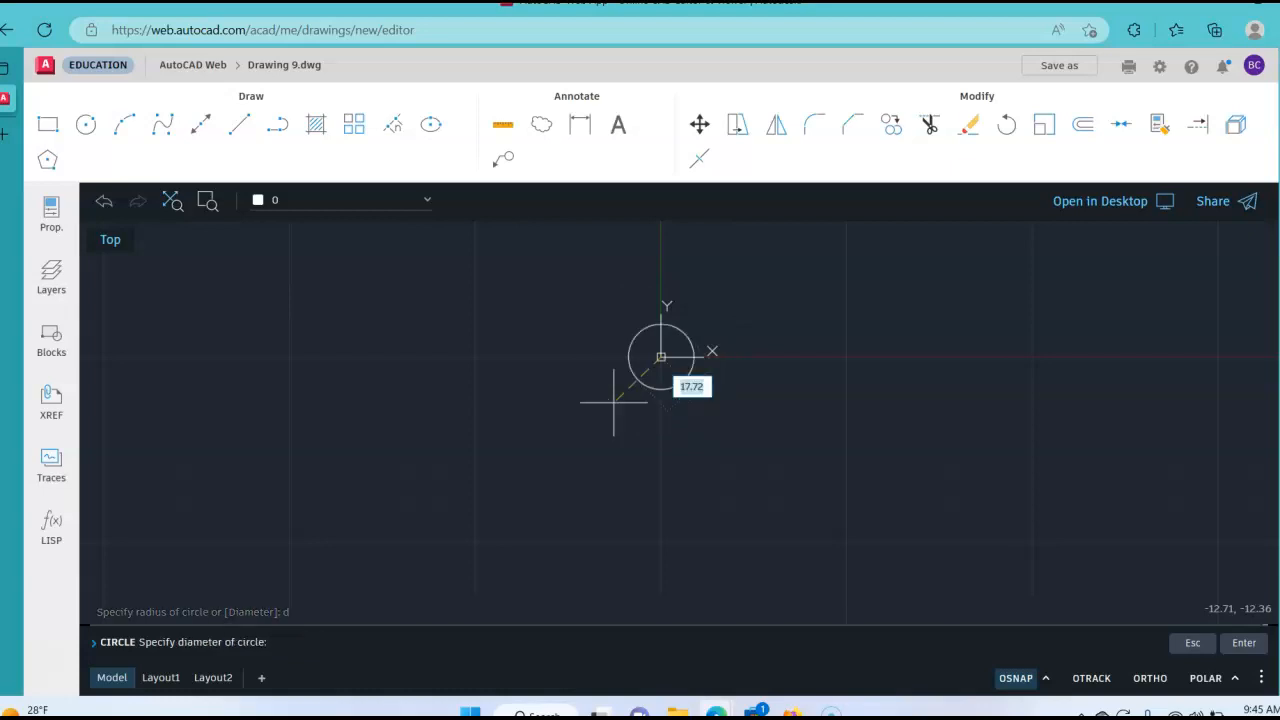
{"action": "type", "text": "10"}
{"action": "key", "text": "Return"}
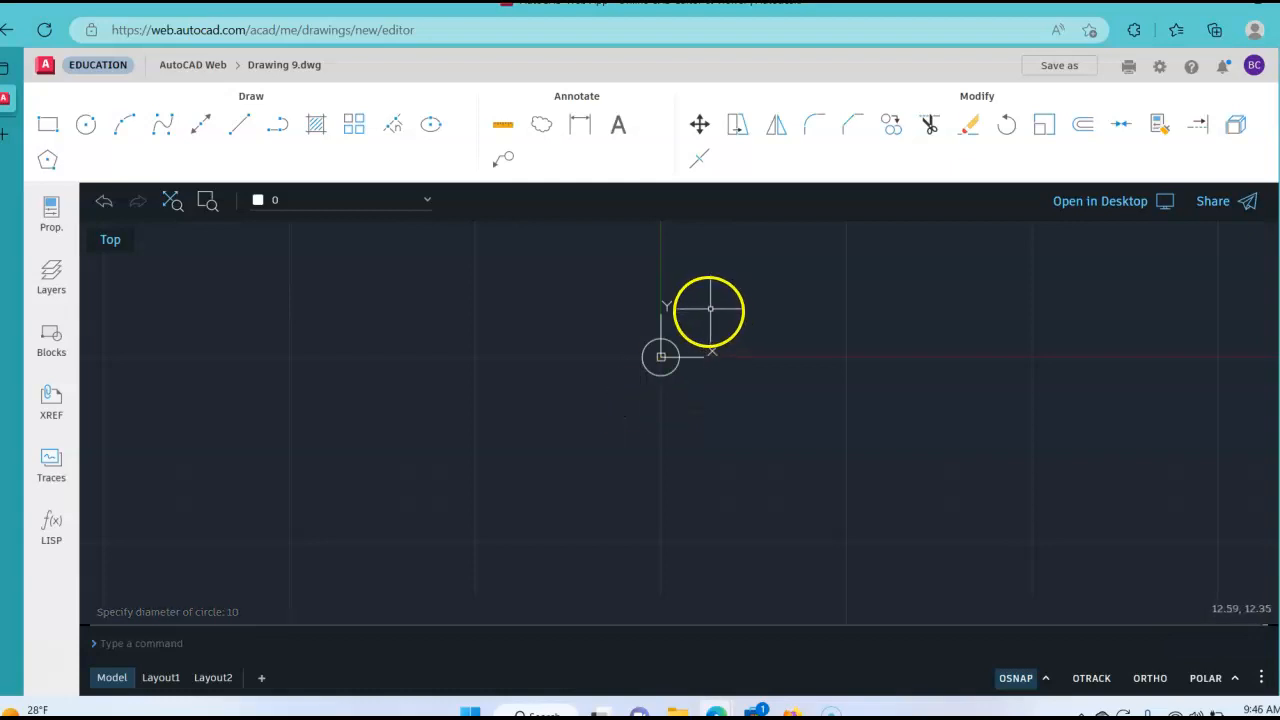
Draw a second circle with a diameter of 24, concentric with the circle at the origin.
{"action": "right_click", "coordinate": [708, 312]}
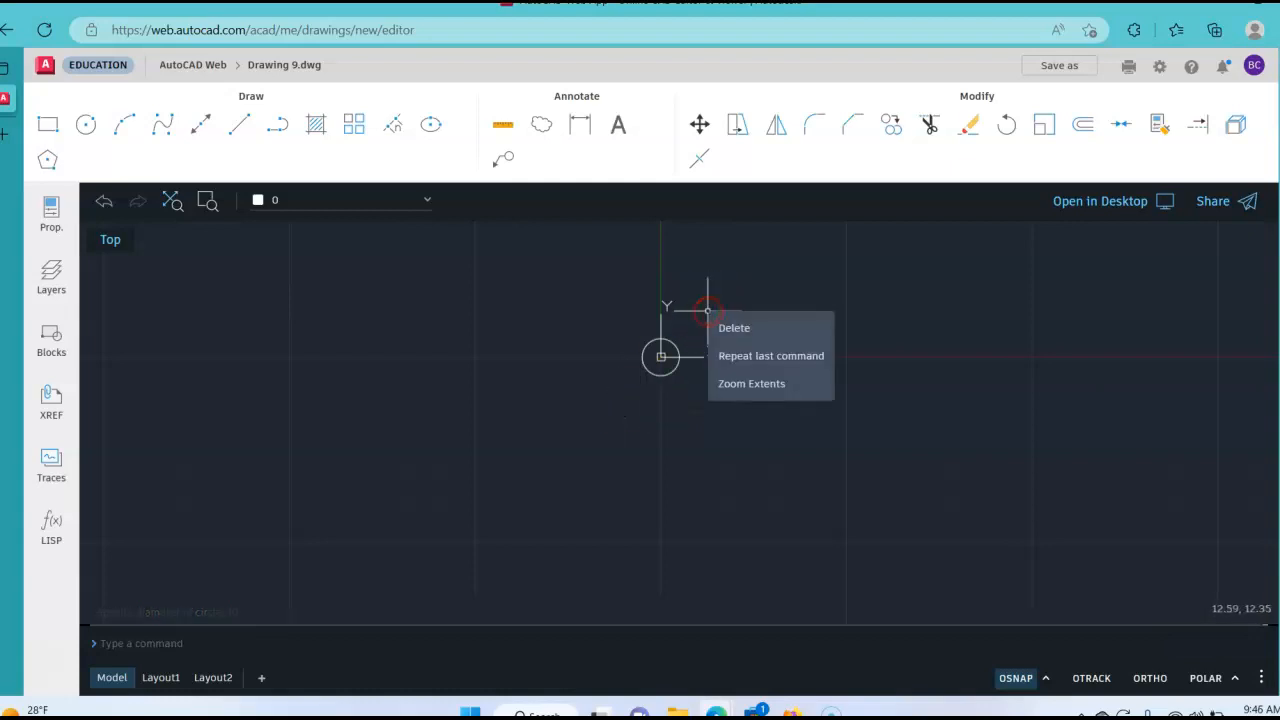
{"action": "left_click", "coordinate": [750, 357]}
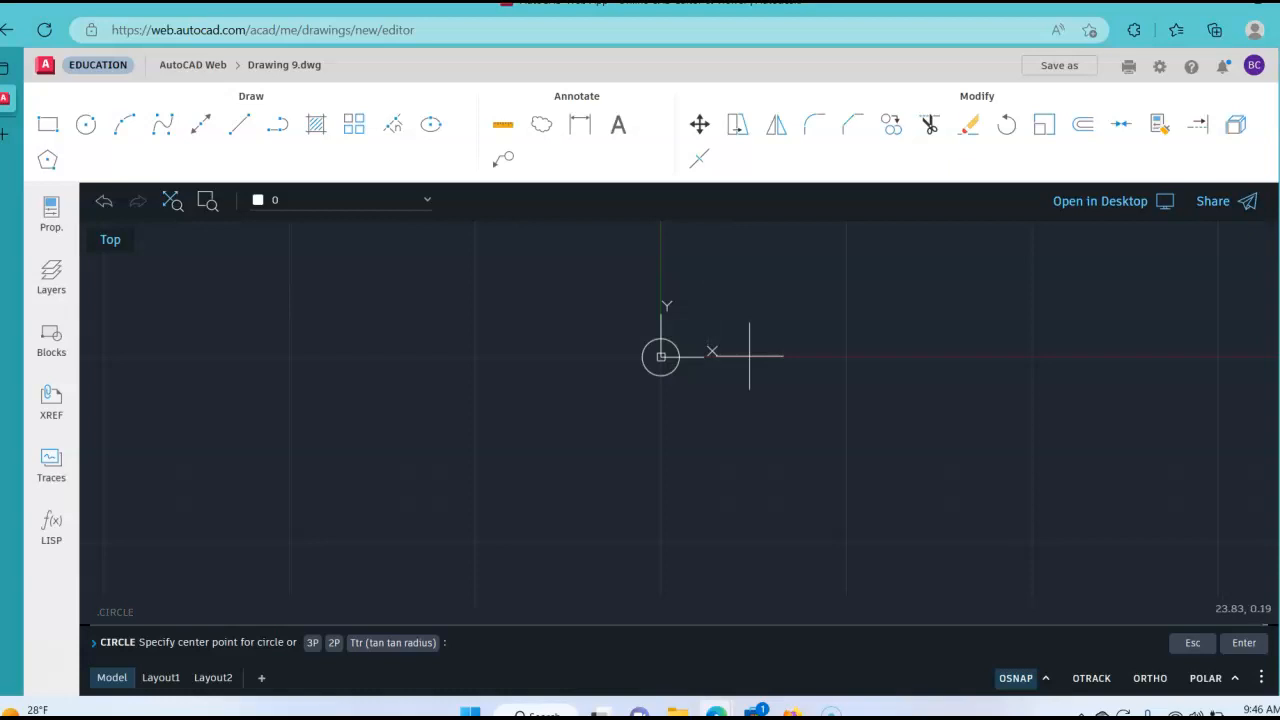
{"action": "left_click", "coordinate": [715, 351]}
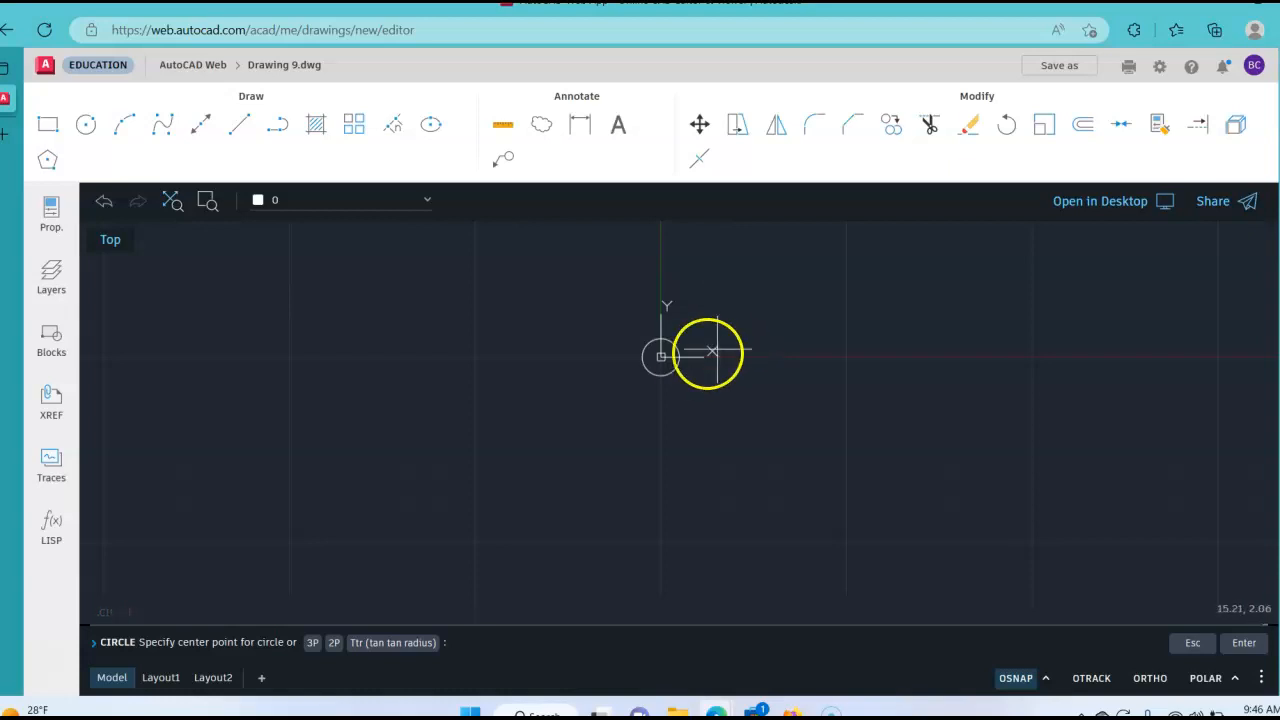
{"action": "left_click", "coordinate": [661, 356]}
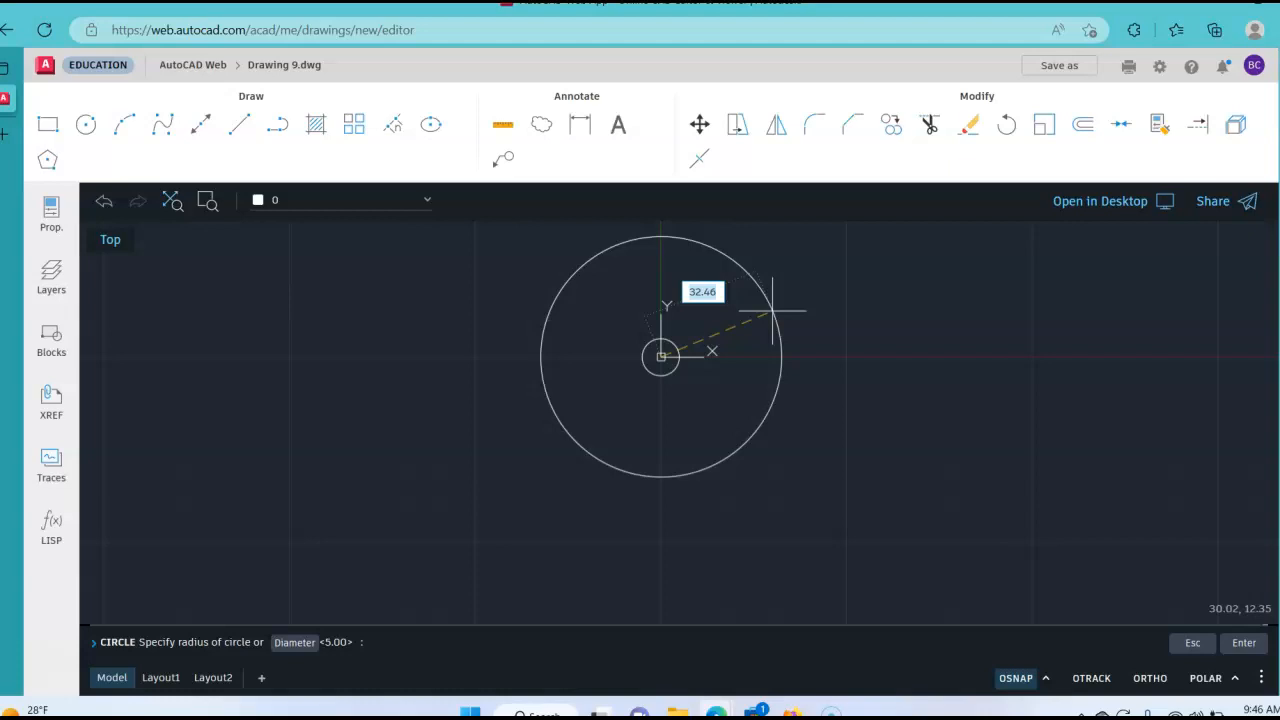
{"action": "type", "text": "d"}
{"action": "key", "text": "Return"}
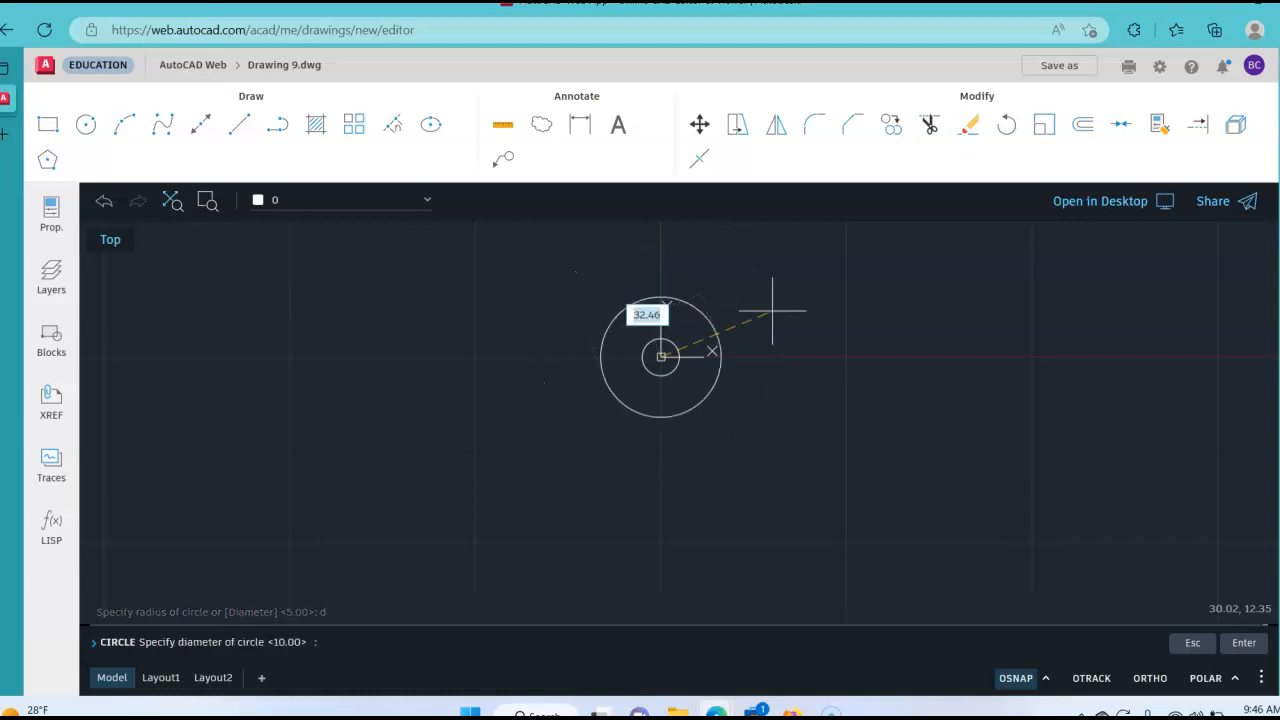
{"action": "type", "text": "24"}
{"action": "key", "text": "Return"}
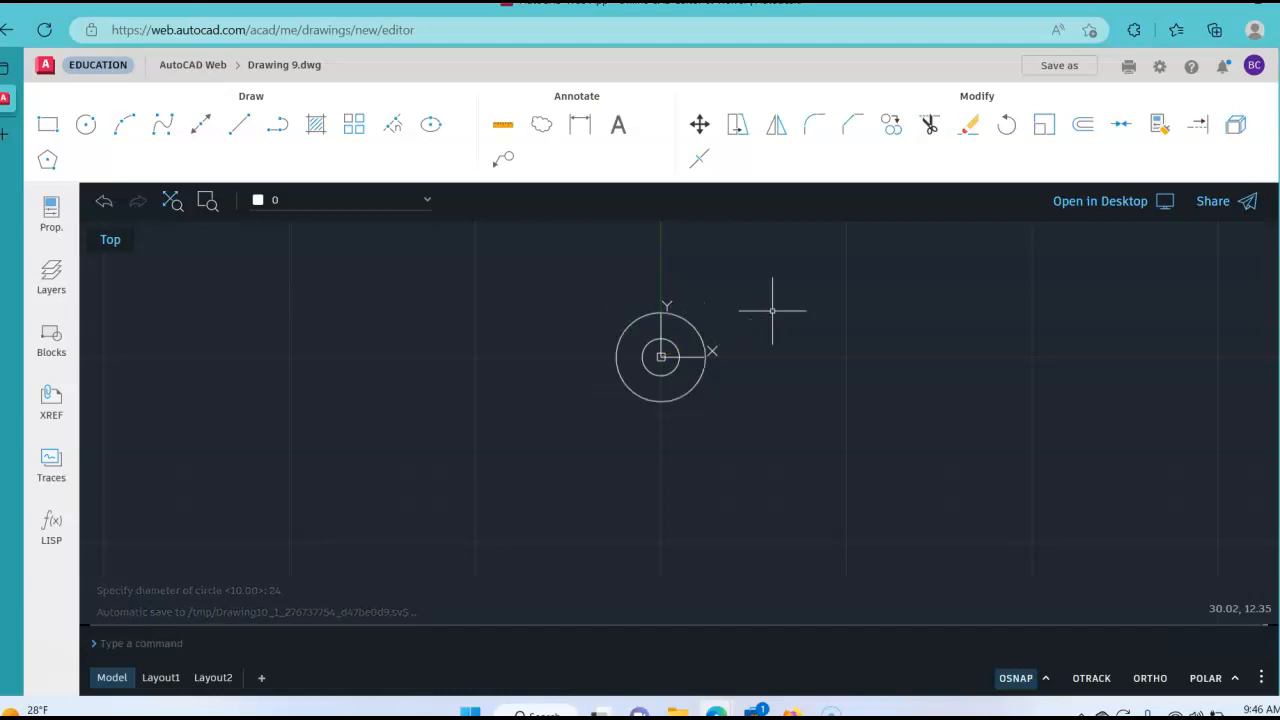
Draw a third concentric circle at the origin with a diameter of 32.
{"action": "right_click", "coordinate": [786, 332]}
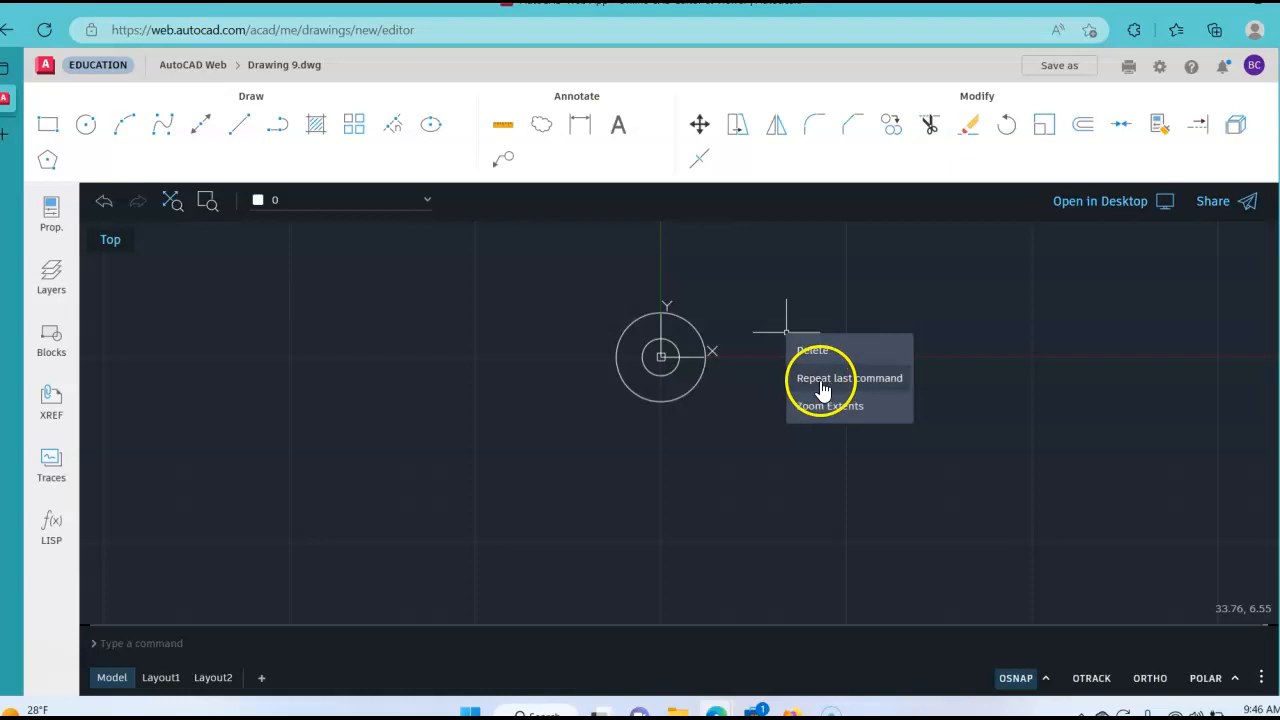
{"action": "left_click", "coordinate": [818, 382]}
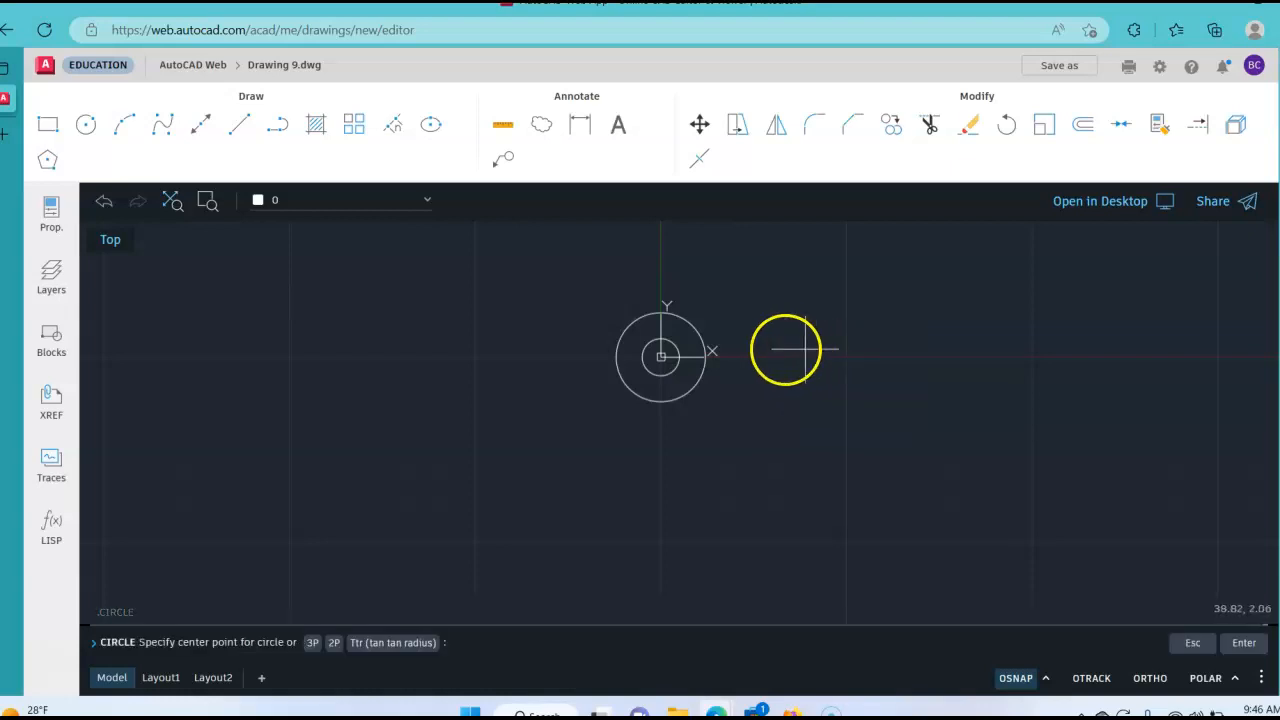
{"action": "left_click", "coordinate": [661, 356]}
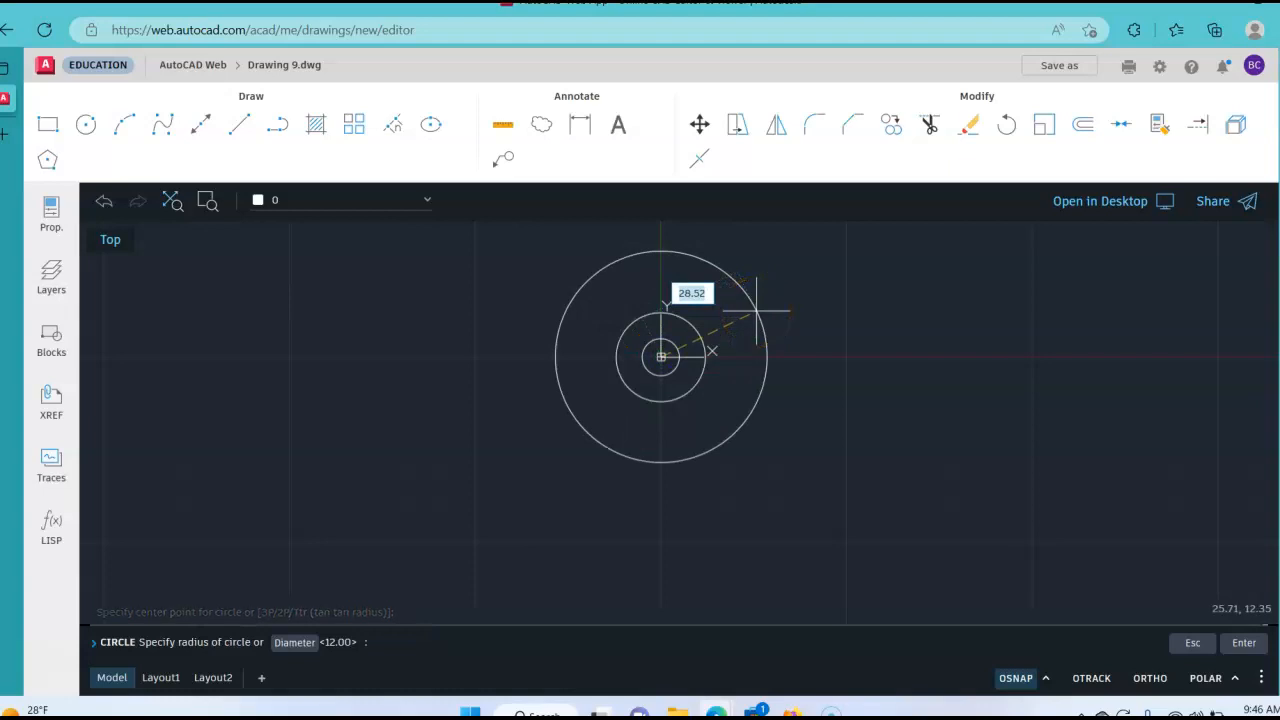
{"action": "type", "text": "d"}
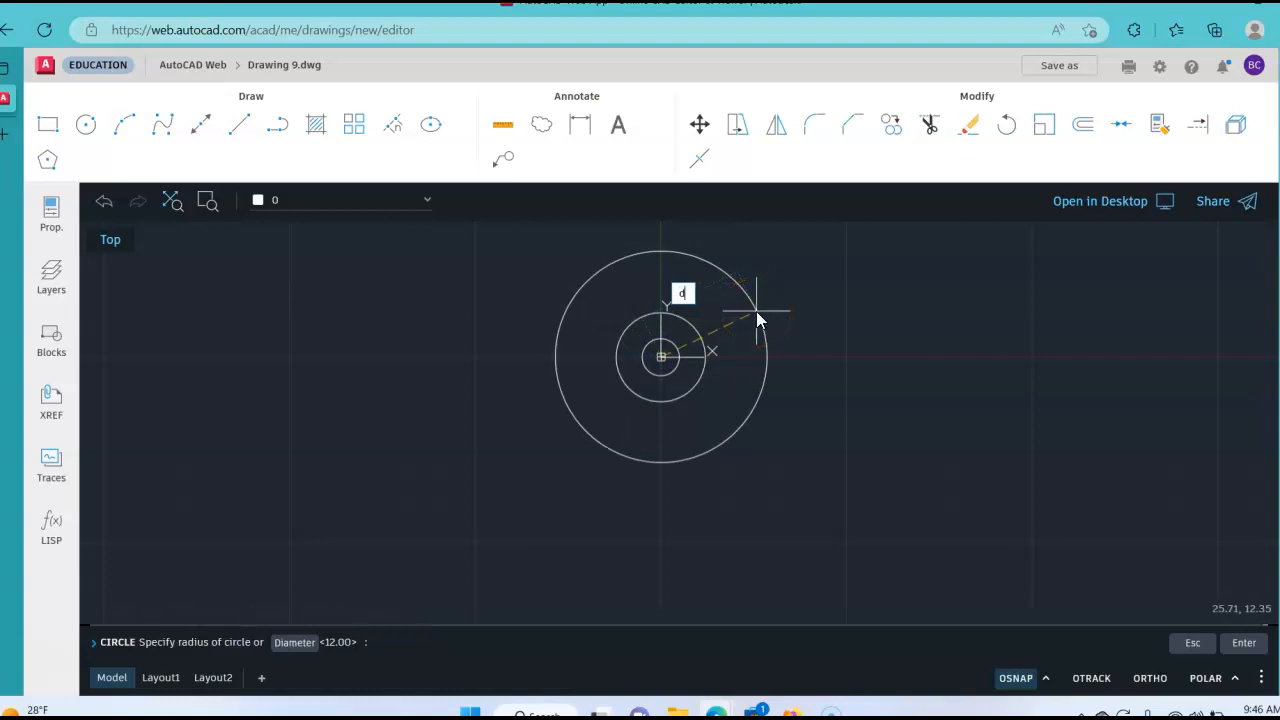
{"action": "key", "text": "Return"}
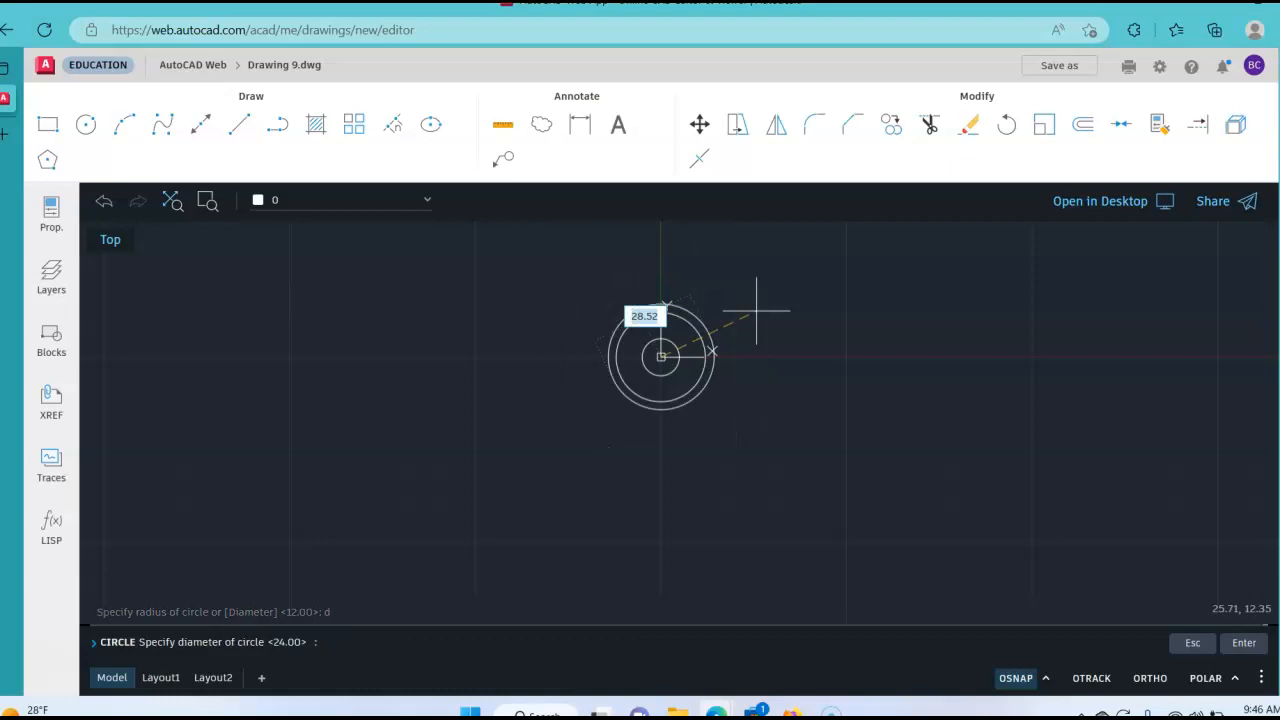
{"action": "type", "text": "32"}
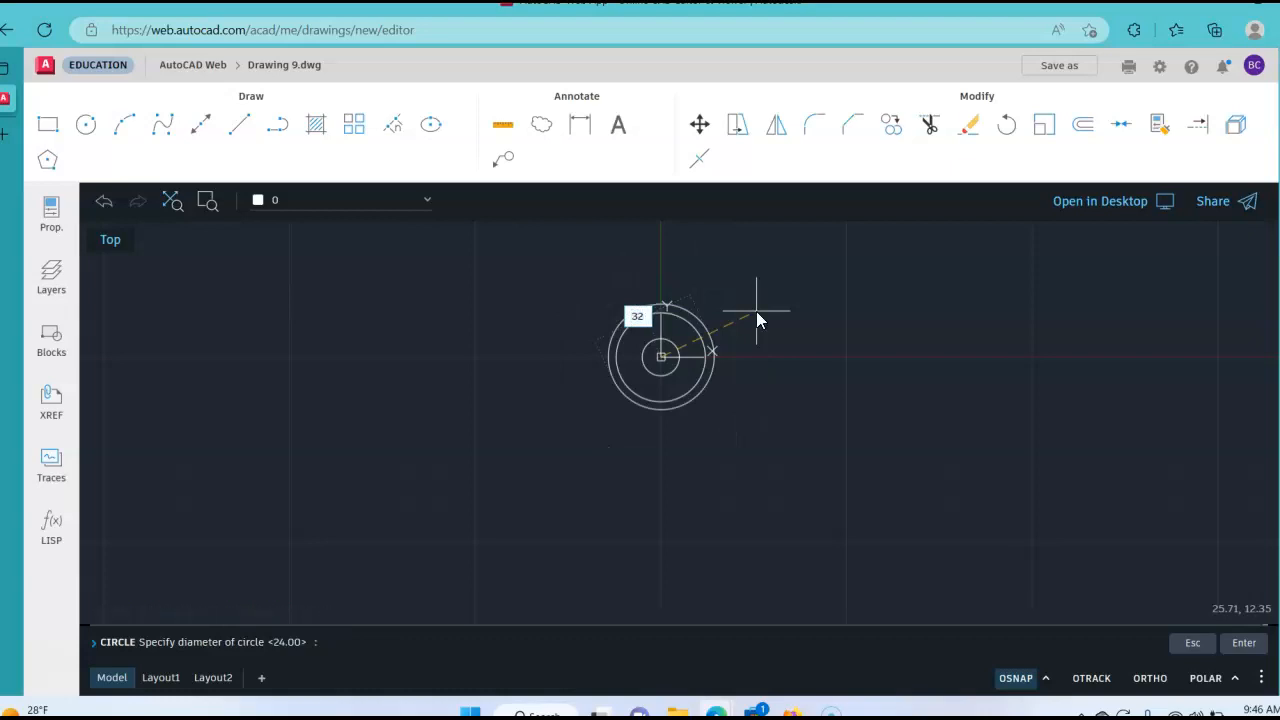
{"action": "key", "text": "Return"}
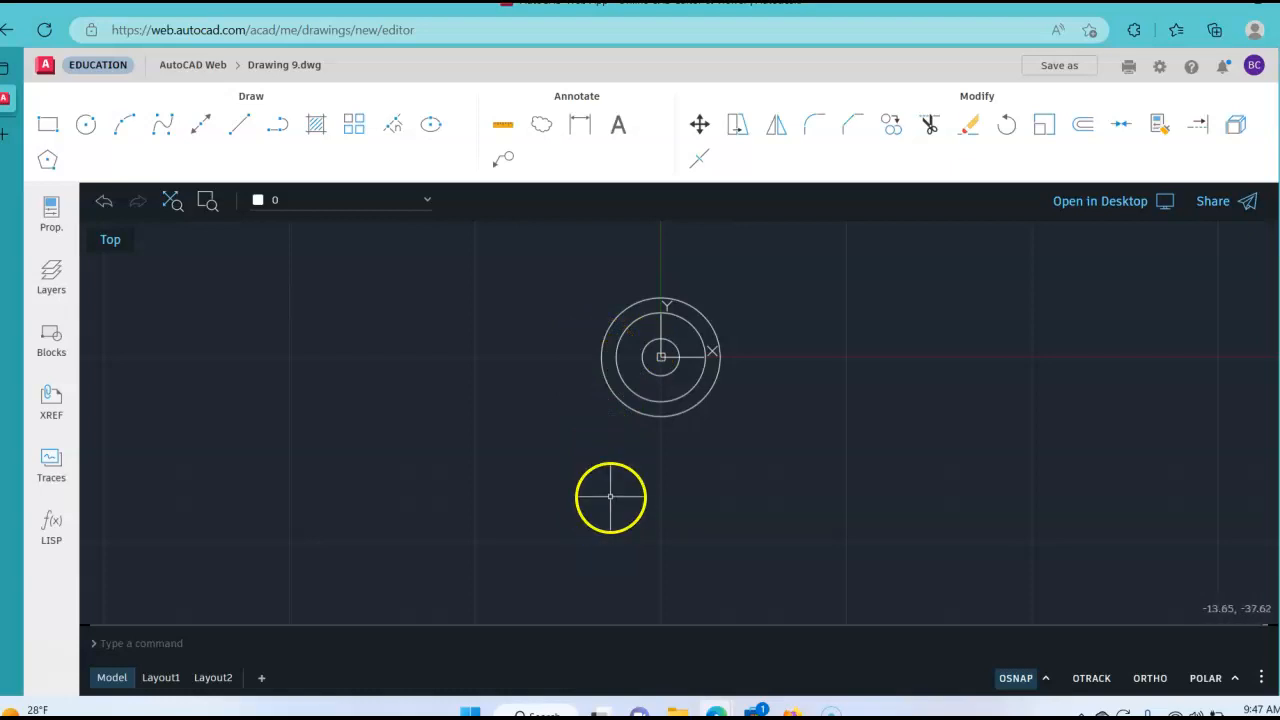
Draw a circle centred at -10,-40 with a diameter of 18.
{"action": "left_click", "coordinate": [87, 126]}
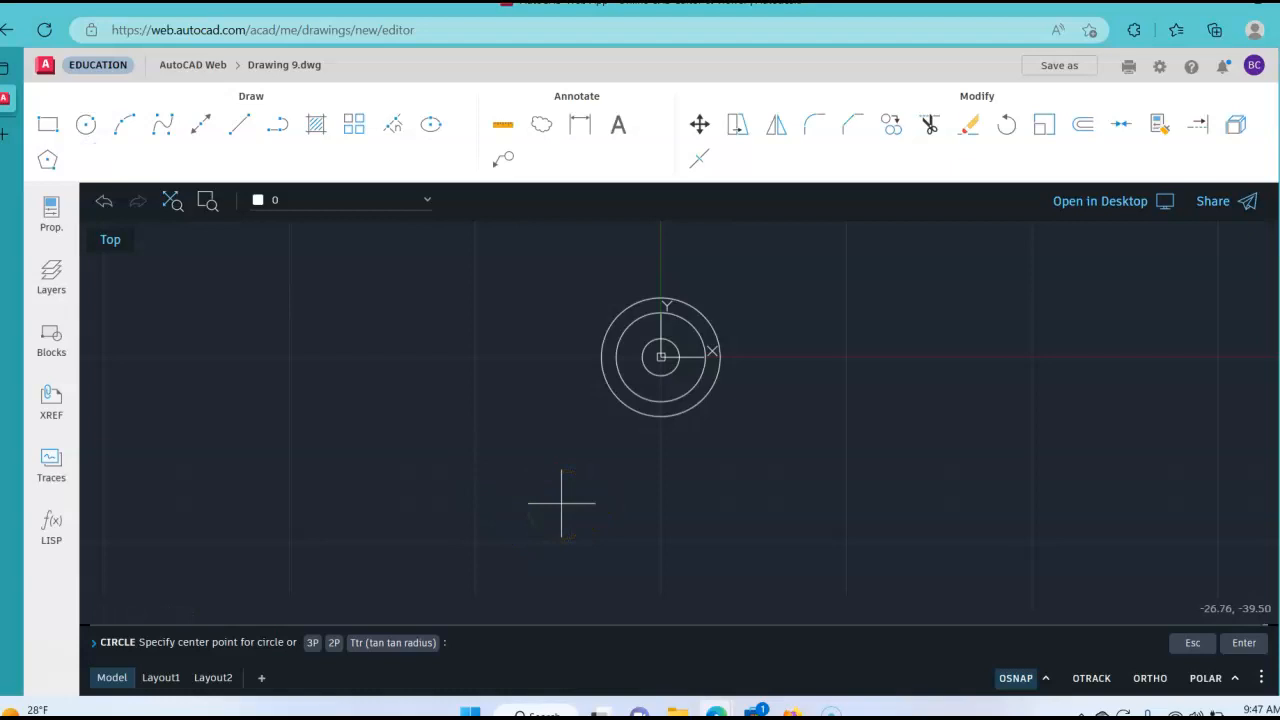
{"action": "type", "text": "-10"}
{"action": "type", "text": ",-40"}
{"action": "key", "text": "Return"}
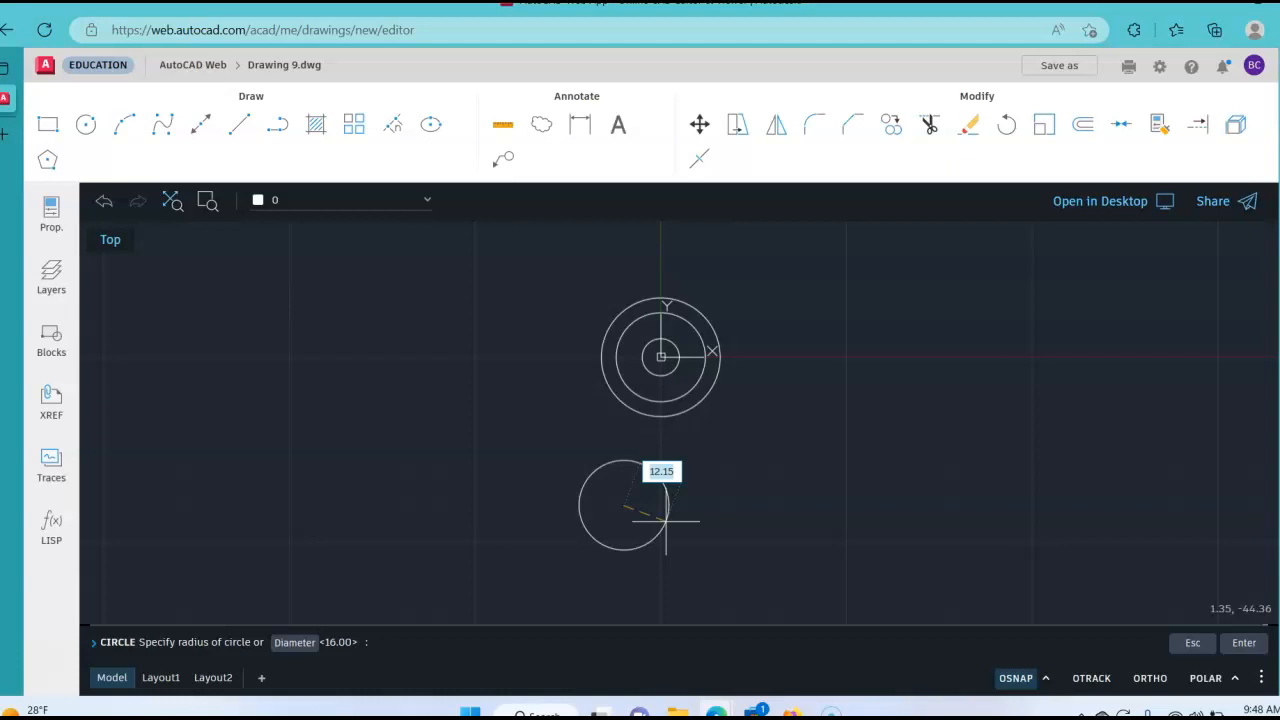
{"action": "type", "text": "d"}
{"action": "key", "text": "Return"}
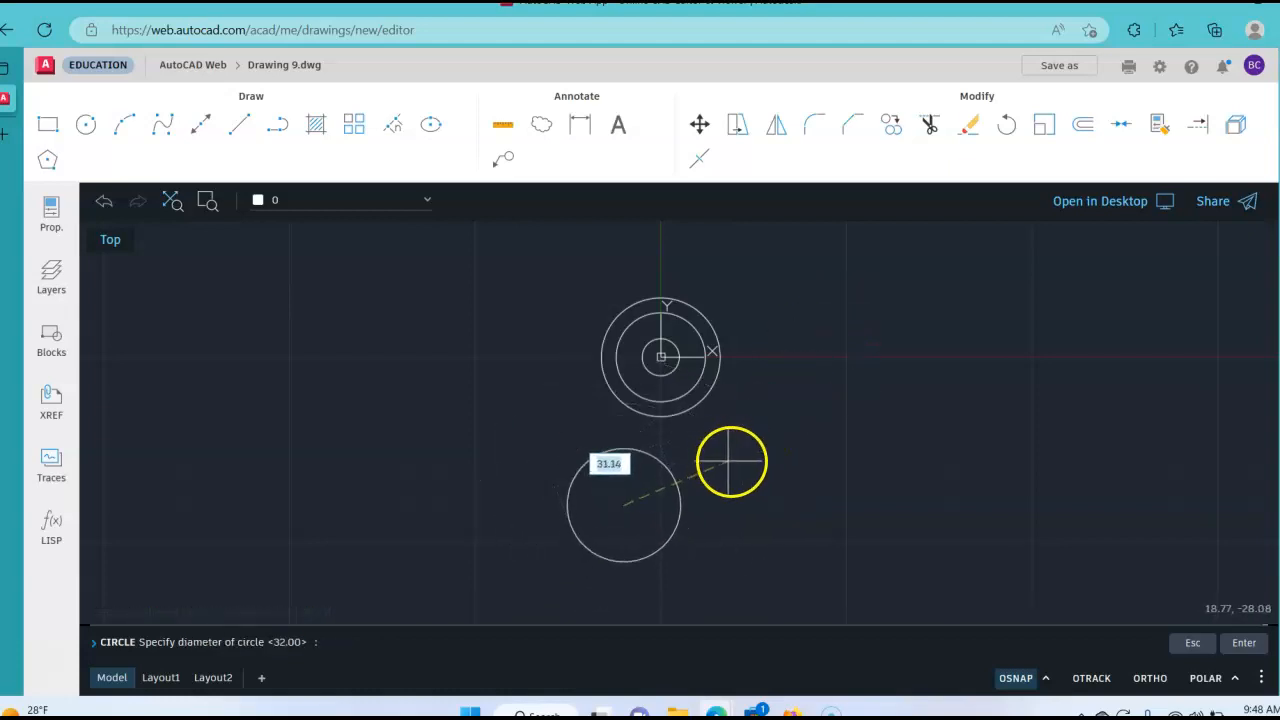
{"action": "type", "text": "18"}
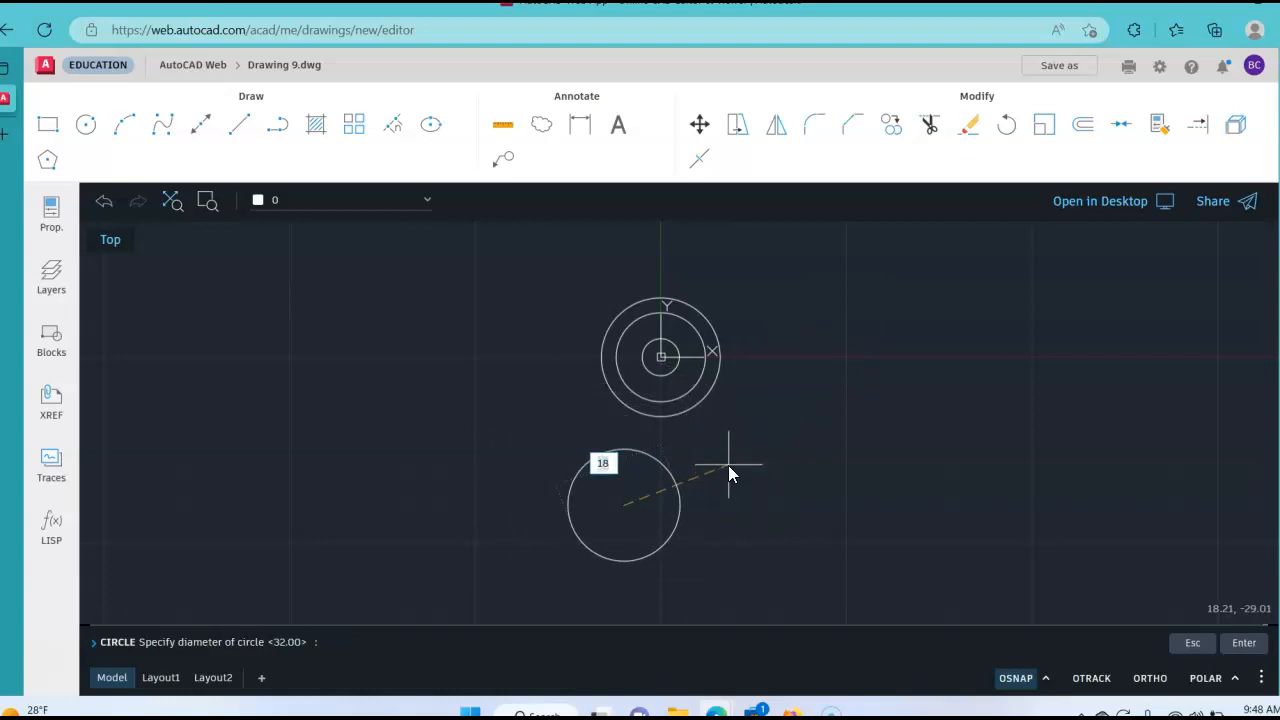
{"action": "key", "text": "Return"}
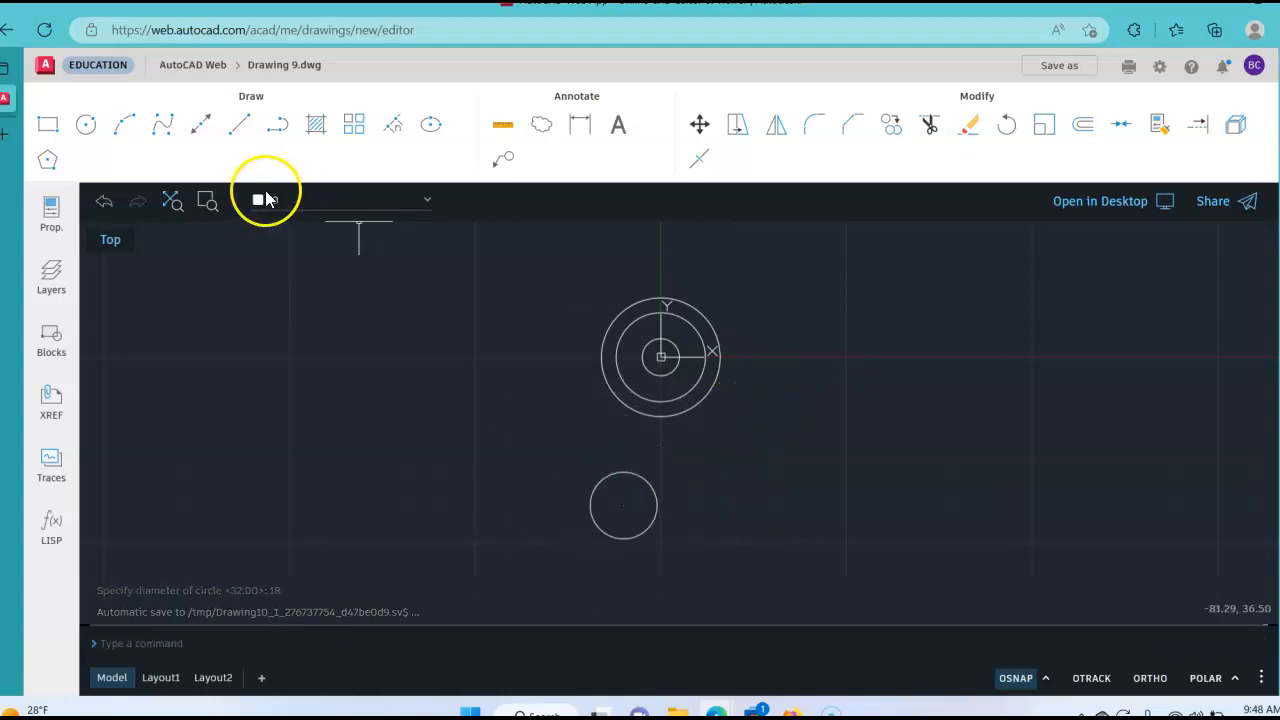
Draw a circle with a radius of 12.5, concentric with the 18 diameter circle at -10,-40.
{"action": "right_click", "coordinate": [431, 401]}
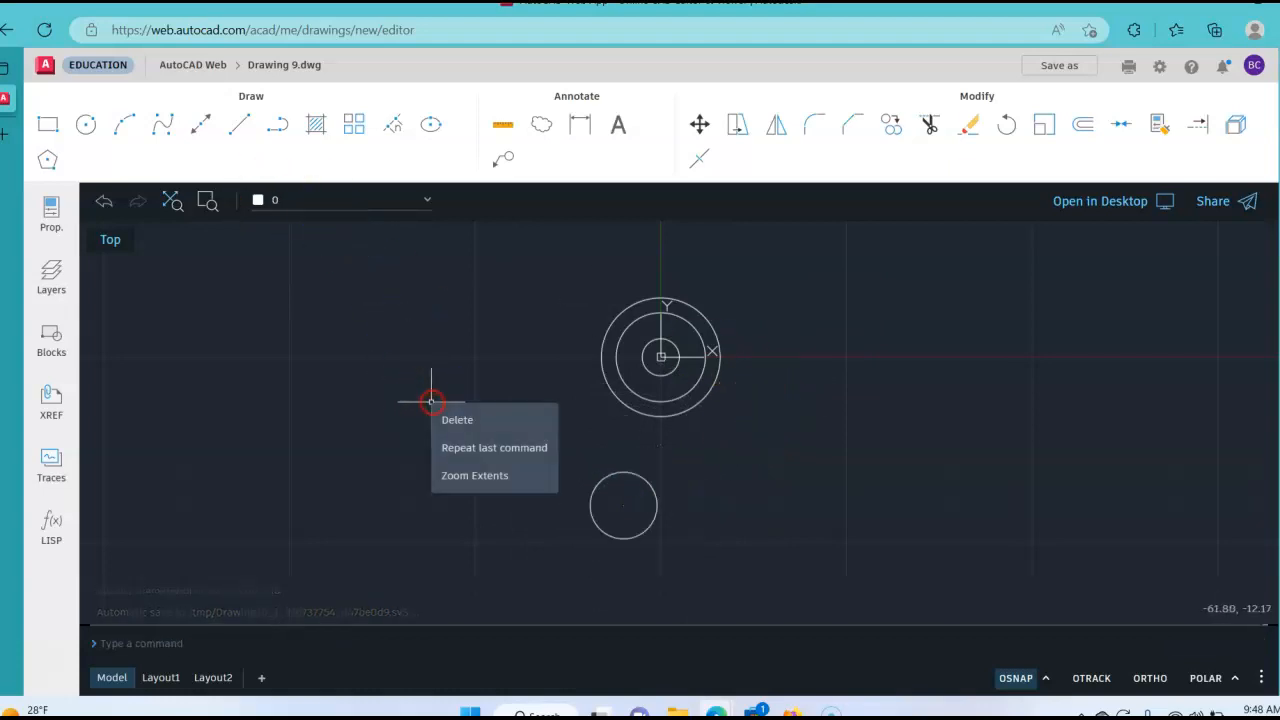
{"action": "left_click", "coordinate": [481, 452]}
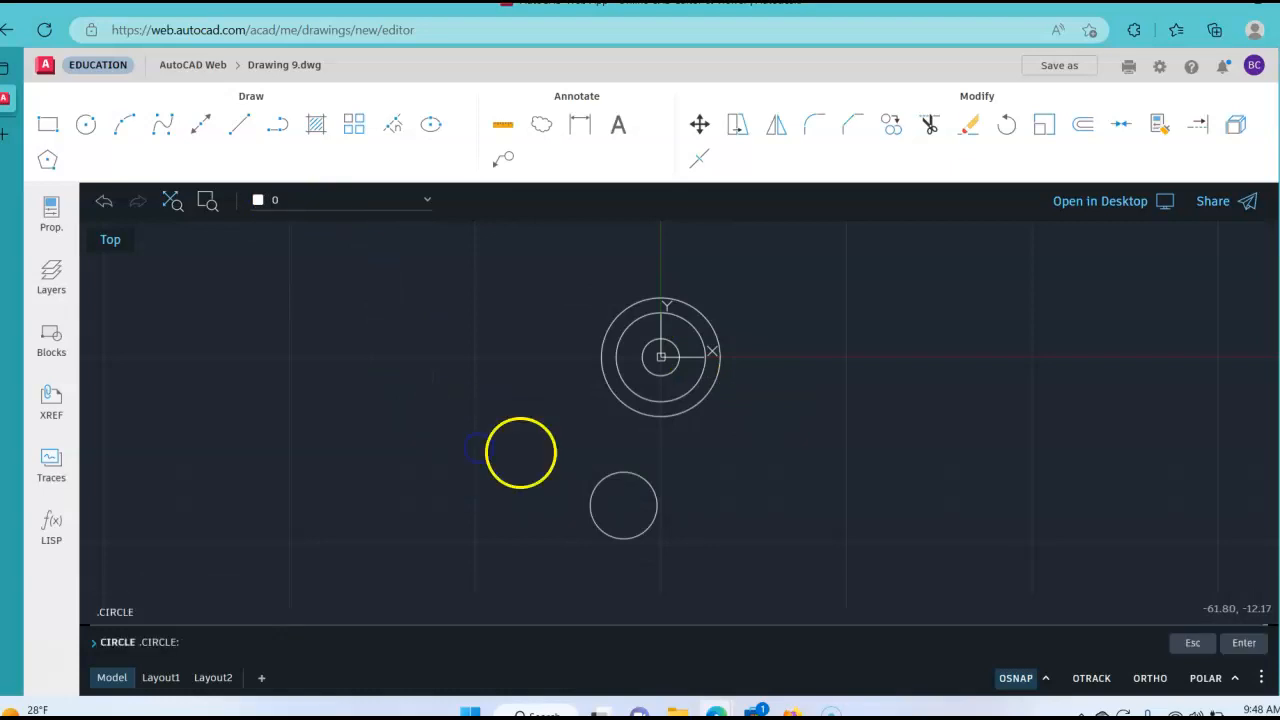
{"action": "left_click", "coordinate": [622, 506]}
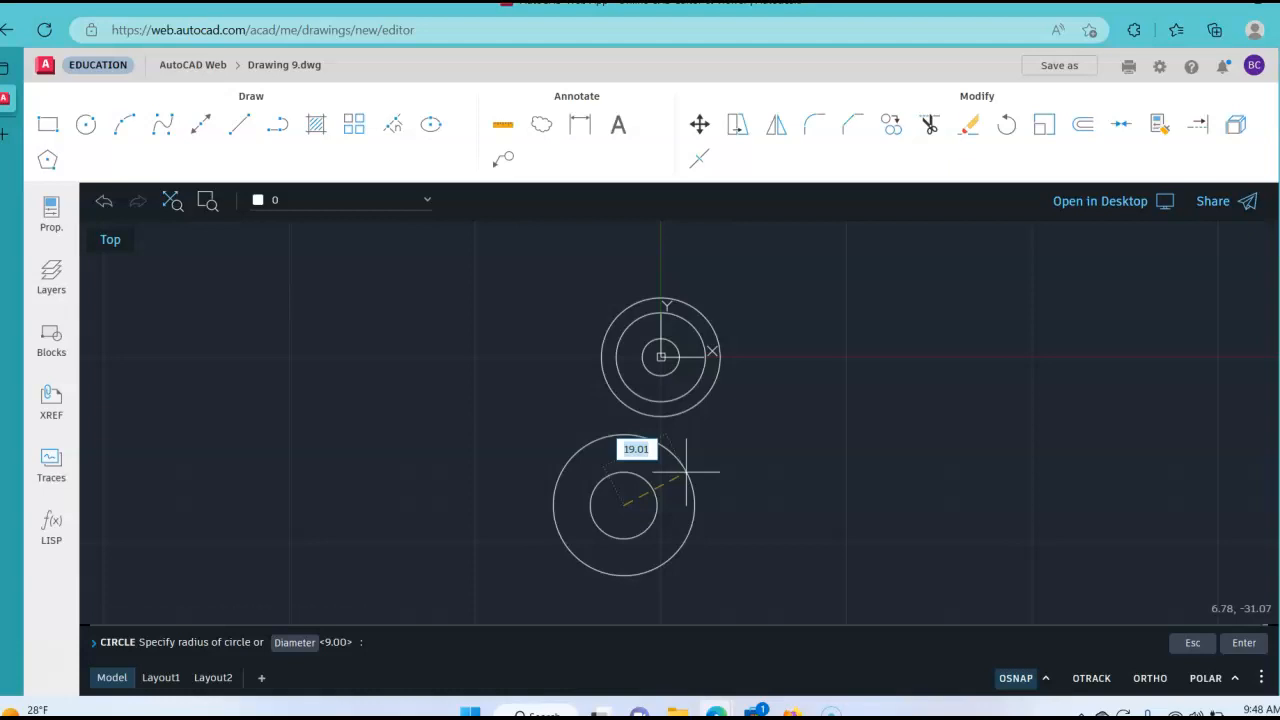
{"action": "type", "text": "12.5"}
{"action": "key", "text": "Return"}
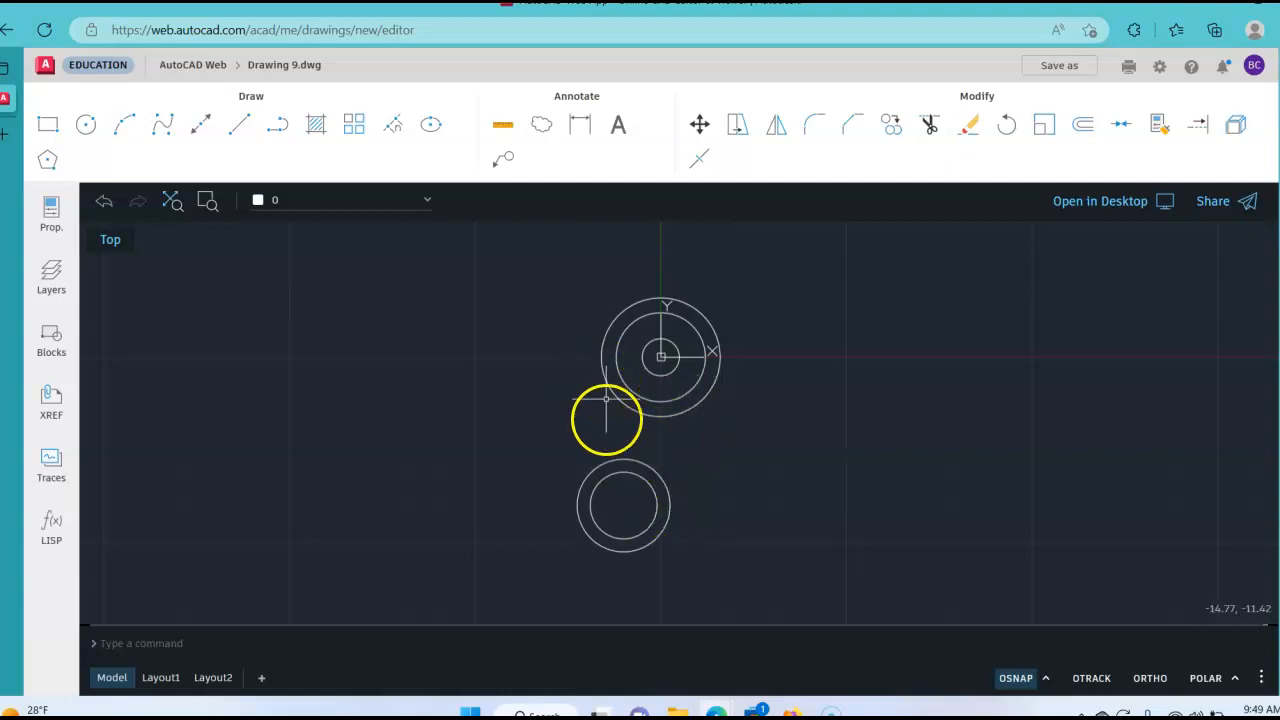
{"action": "left_click", "coordinate": [126, 136]}
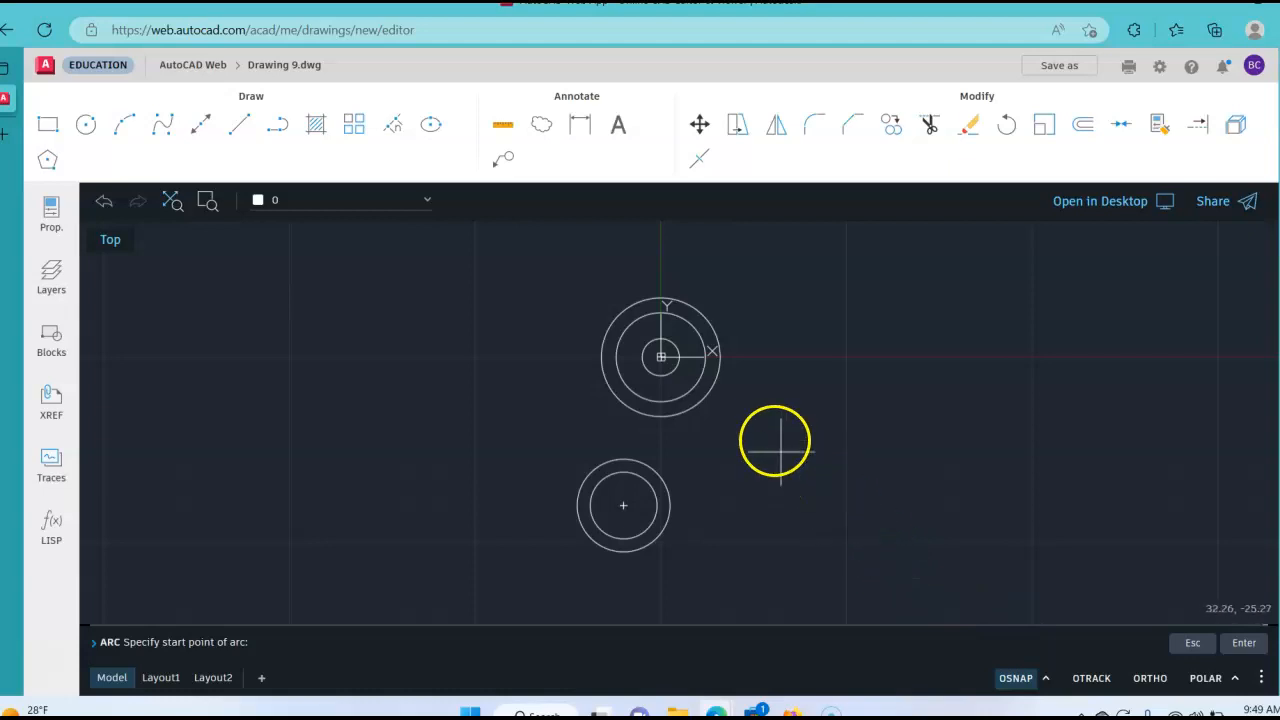
{"action": "left_click", "coordinate": [708, 395]}
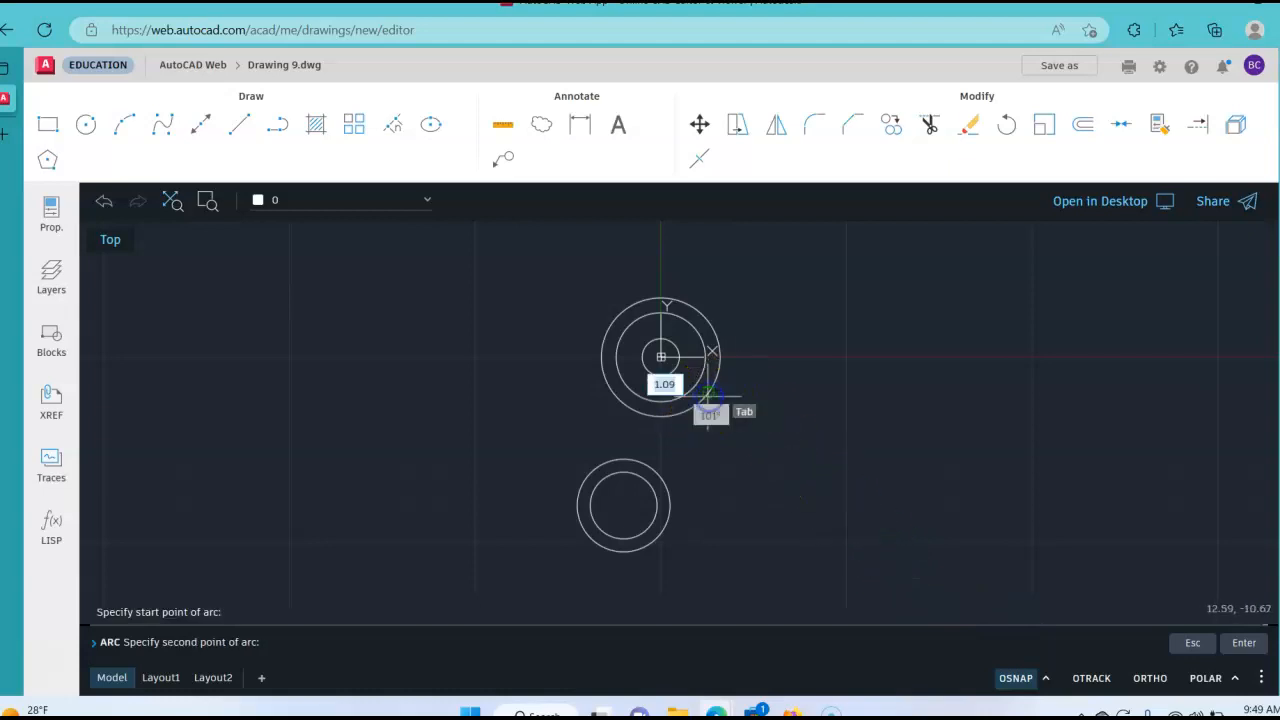
{"action": "left_click", "coordinate": [669, 513]}
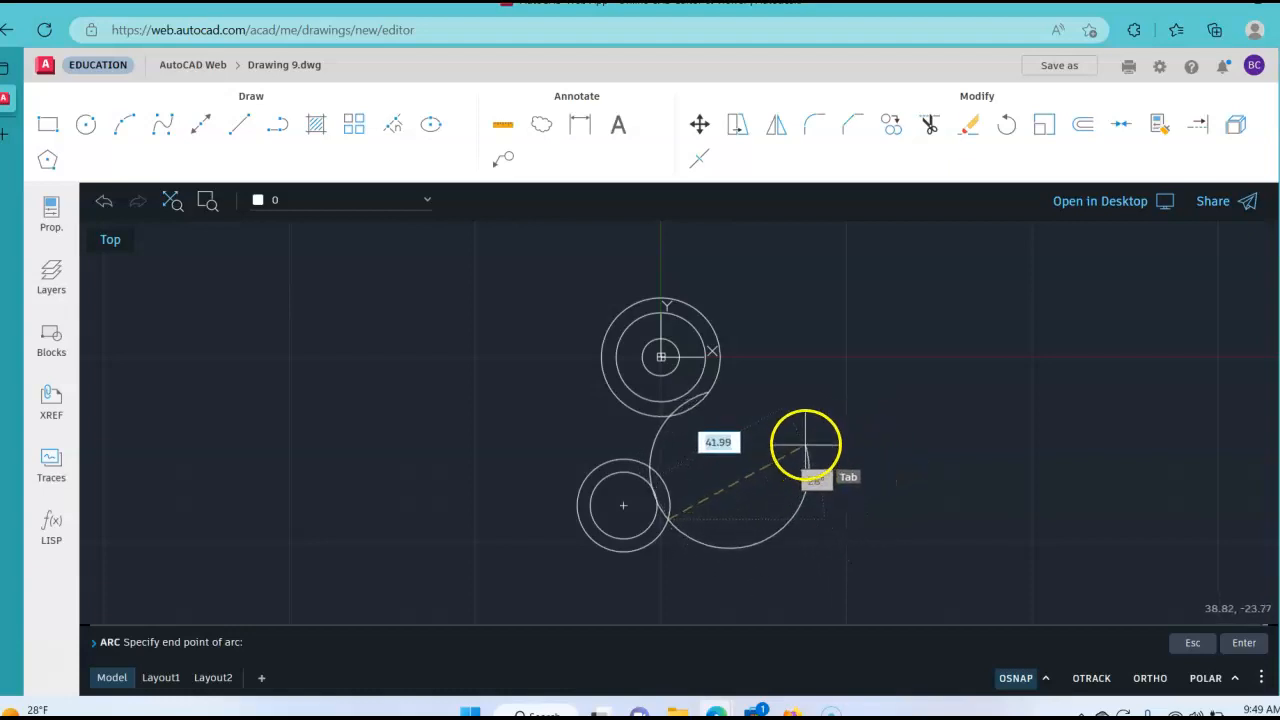
{"action": "right_click", "coordinate": [783, 432]}
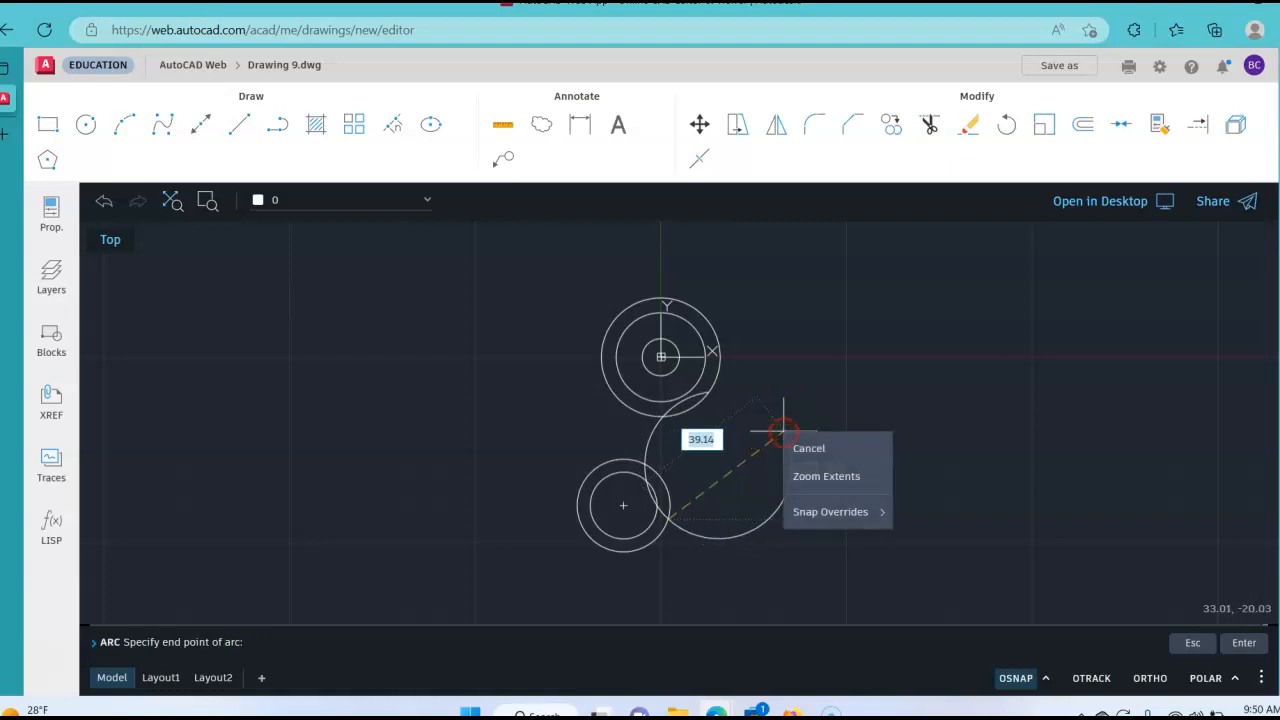
{"action": "left_click", "coordinate": [814, 446]}
{"action": "key", "text": "Escape"}
{"action": "key", "text": "Escape"}
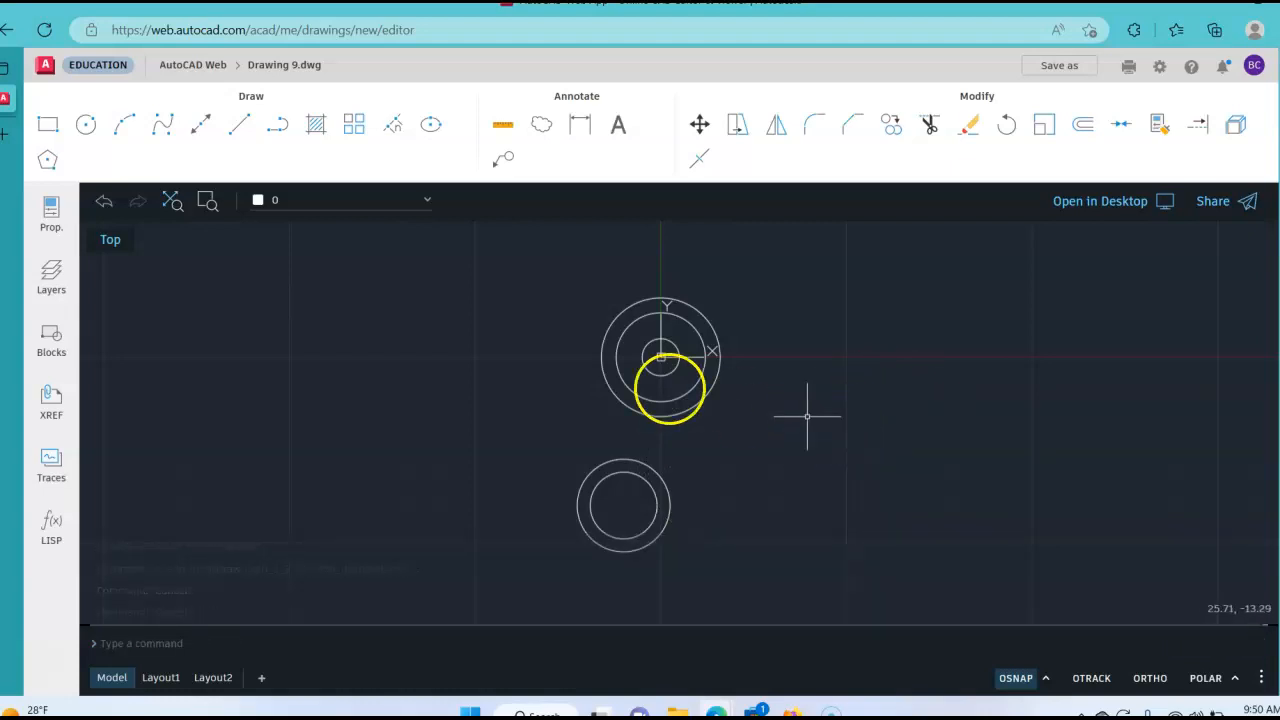
Draw a tan-tan-radius circle of radius 30 on the right side of the two outermost circles and trim it to the connecting arc.
{"action": "left_click", "coordinate": [87, 126]}
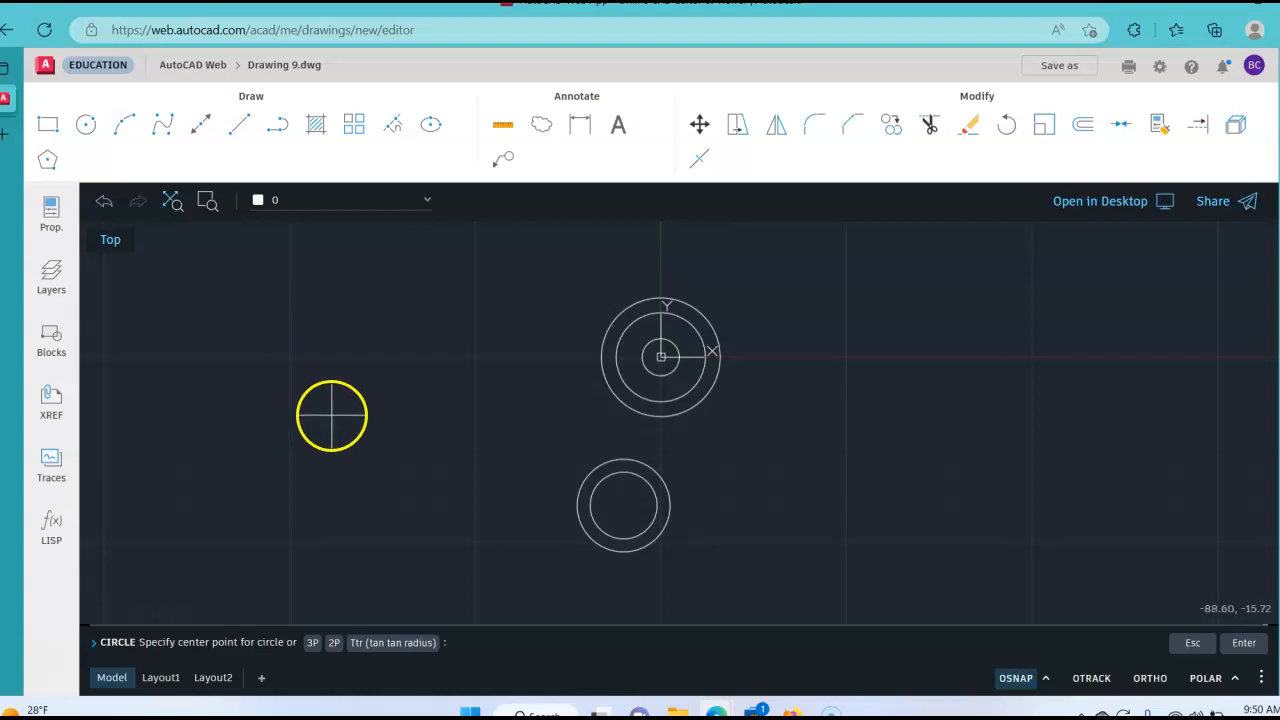
{"action": "left_click", "coordinate": [398, 650]}
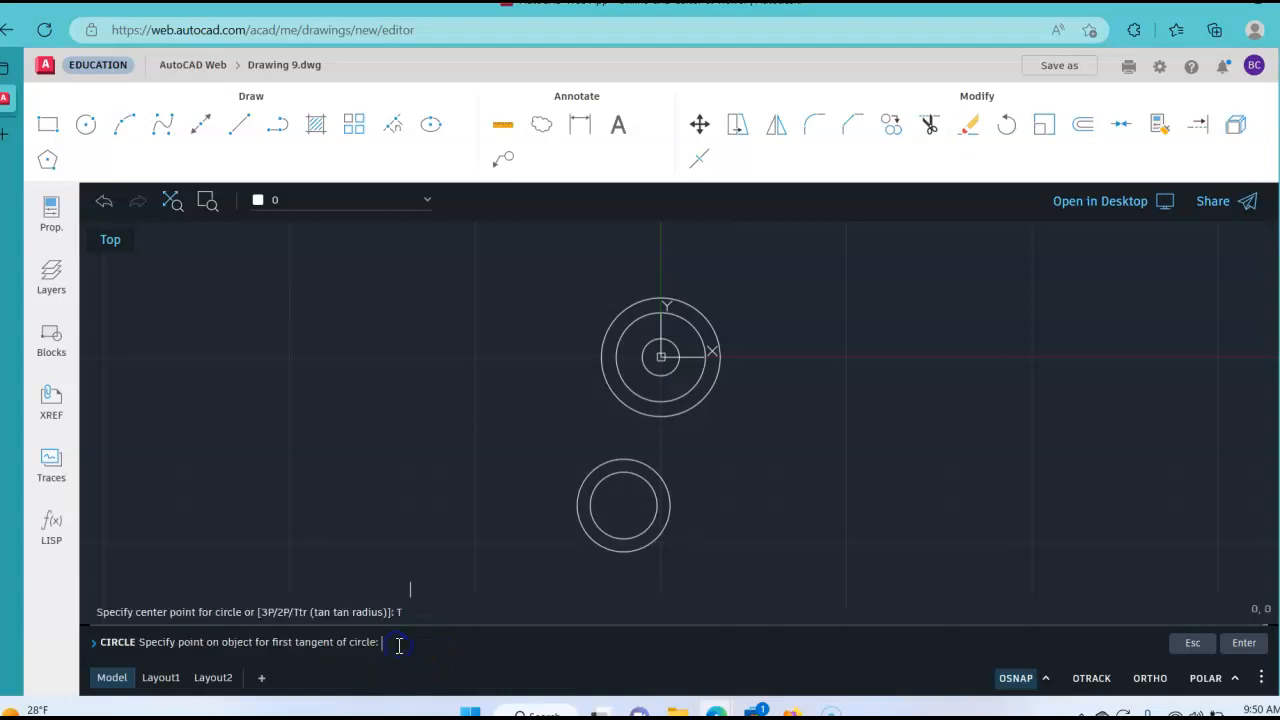
{"action": "left_click", "coordinate": [708, 395]}
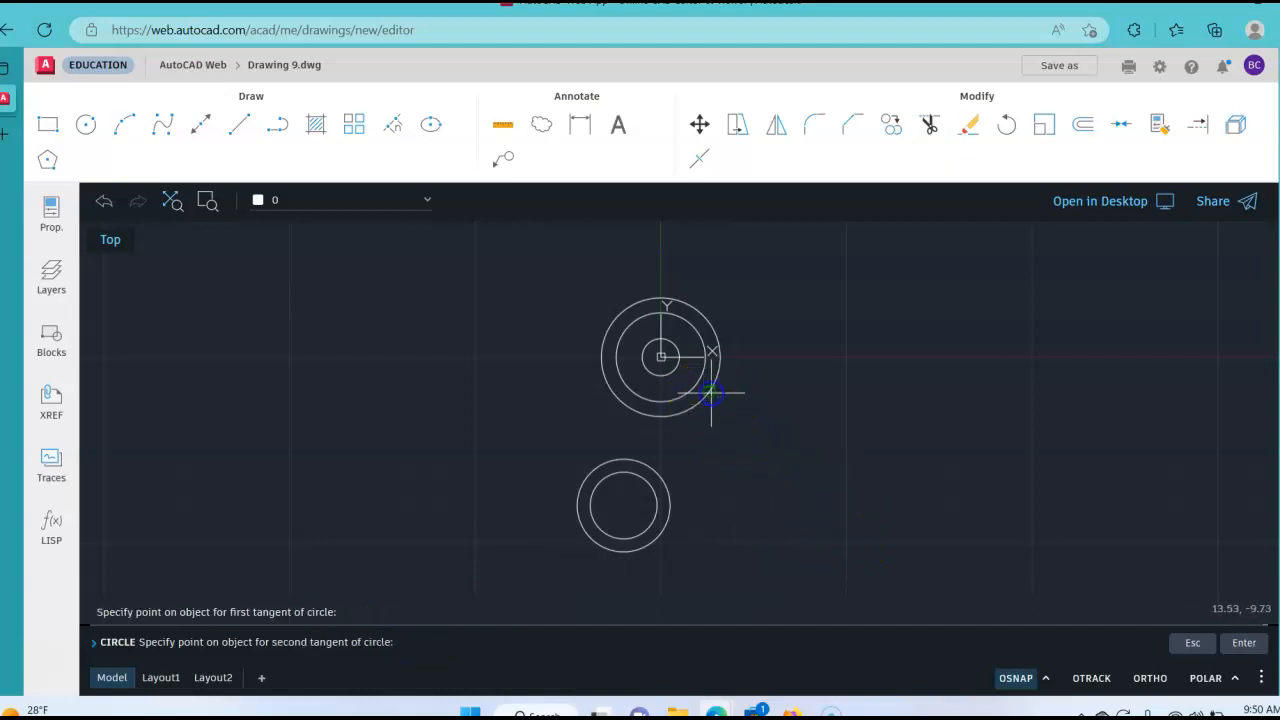
{"action": "left_click", "coordinate": [667, 481]}
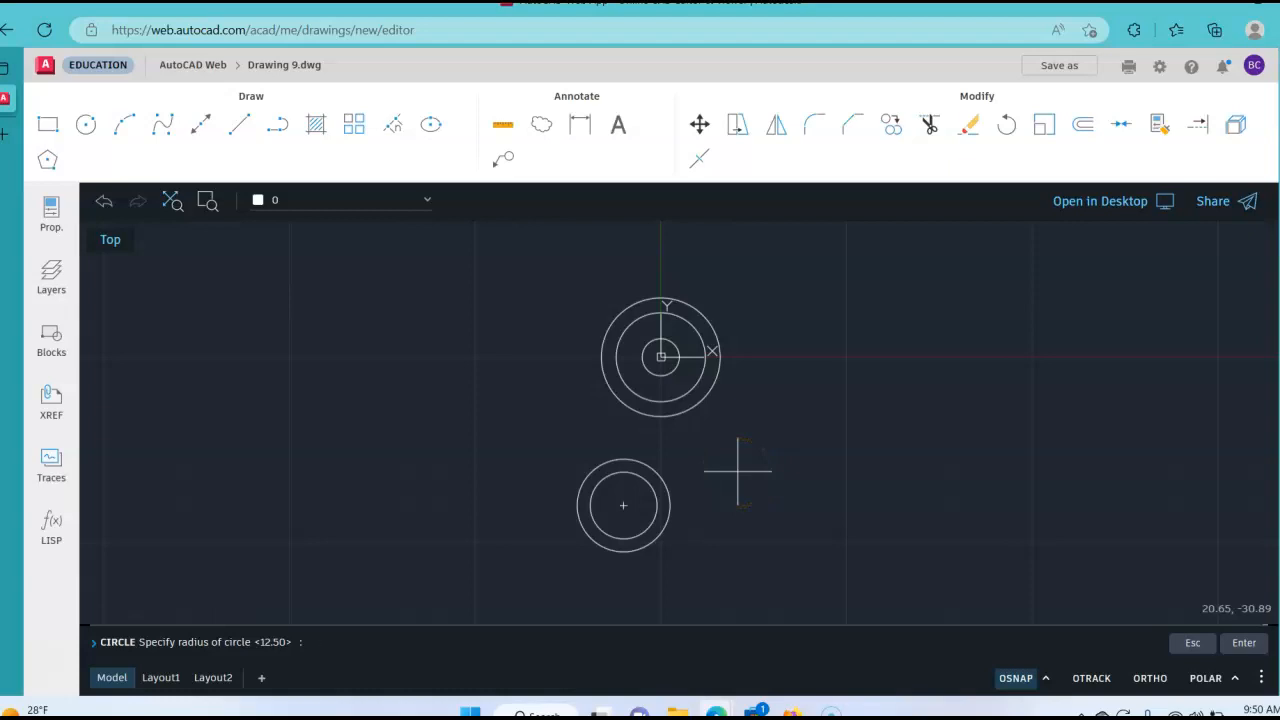
{"action": "type", "text": "30"}
{"action": "key", "text": "Return"}
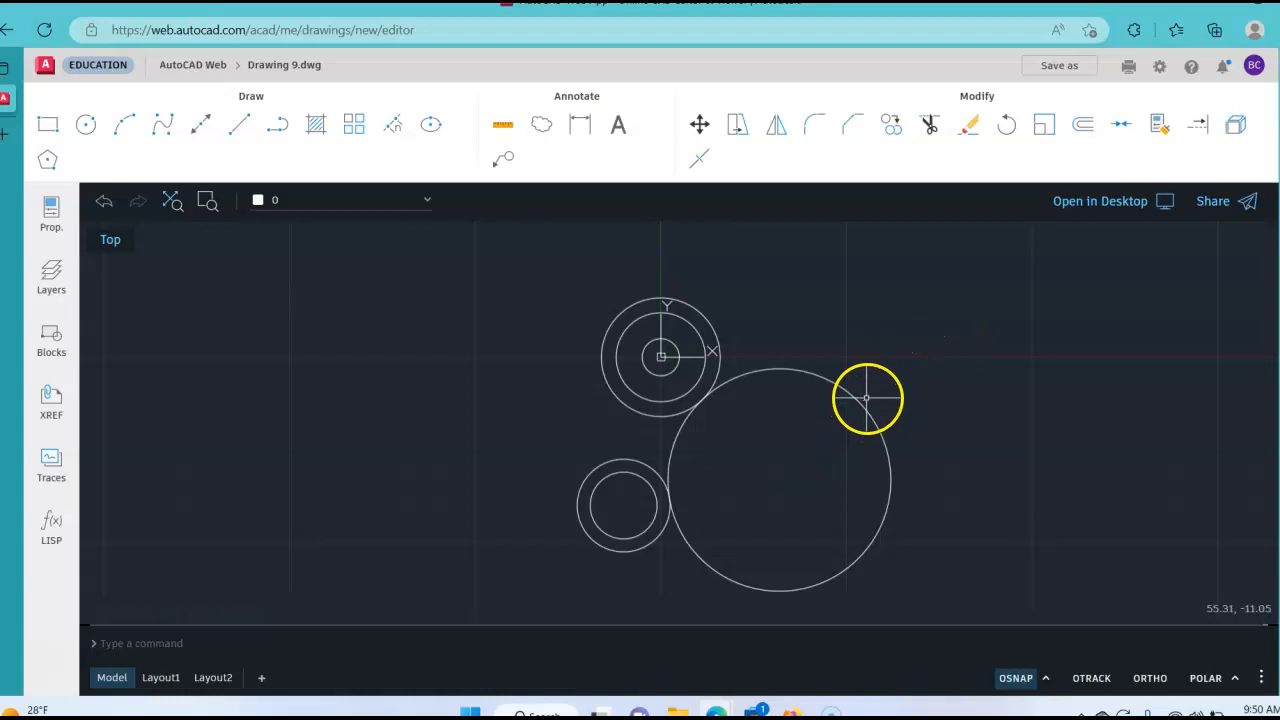
{"action": "left_click", "coordinate": [930, 126]}
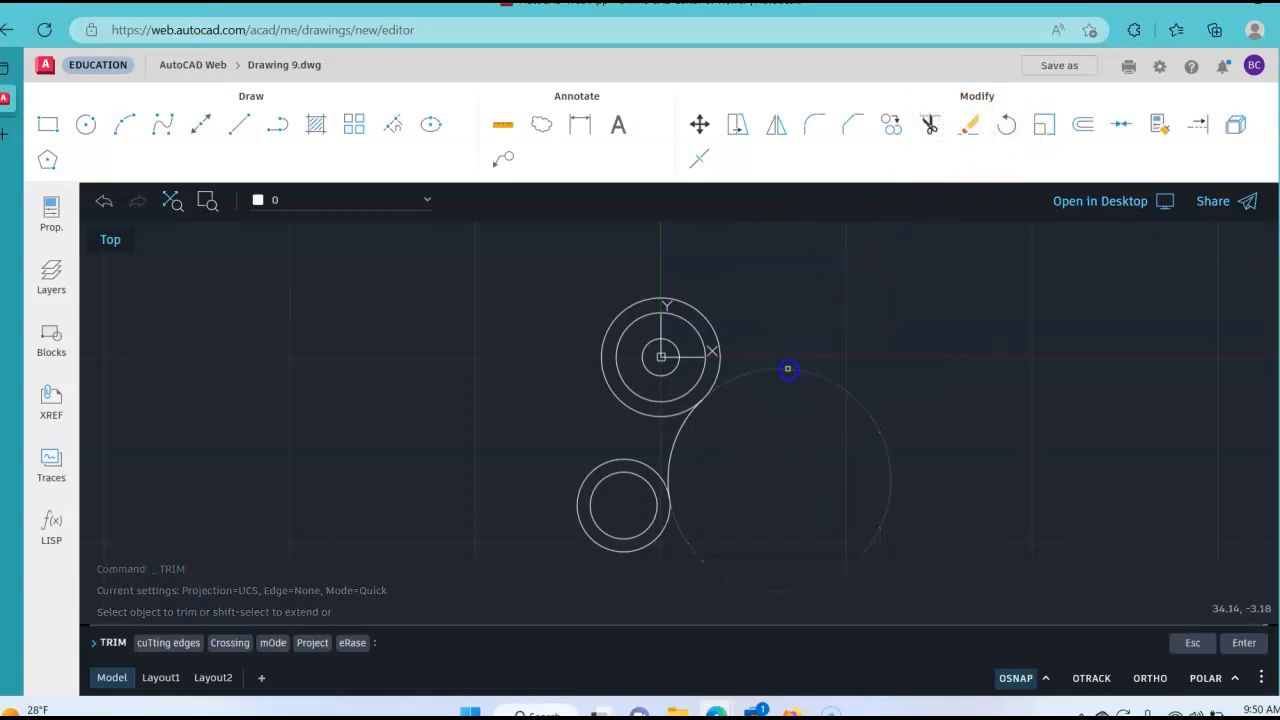
{"action": "left_click", "coordinate": [788, 369]}
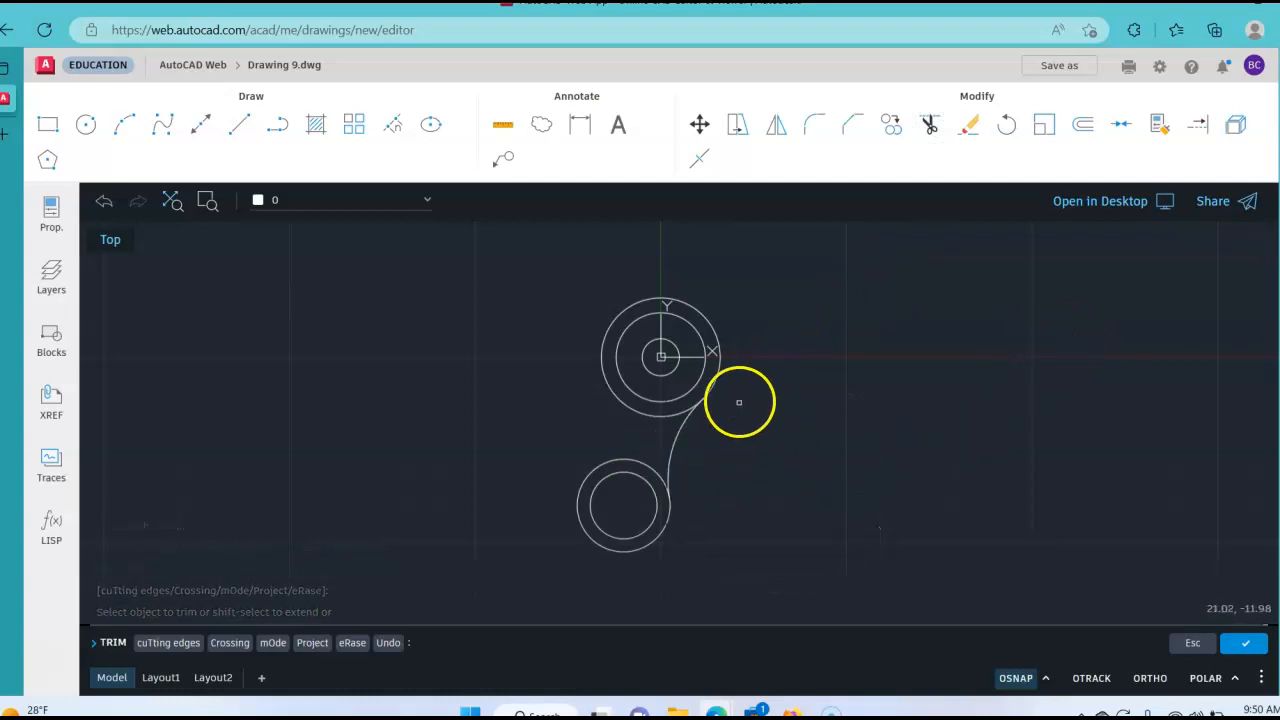
Draw a matching radius 30 circle tangent to the left side of both outermost circles and trim it to the arc joining them.
{"action": "left_click", "coordinate": [89, 127]}
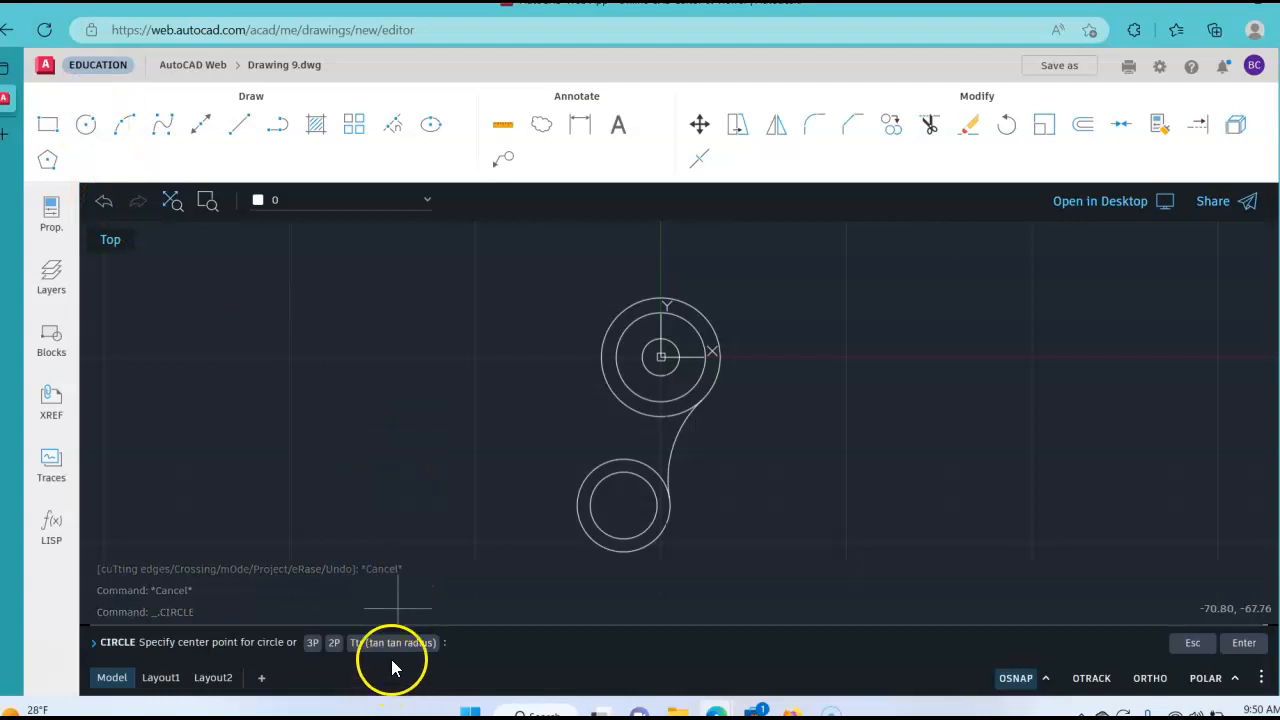
{"action": "left_click", "coordinate": [391, 645]}
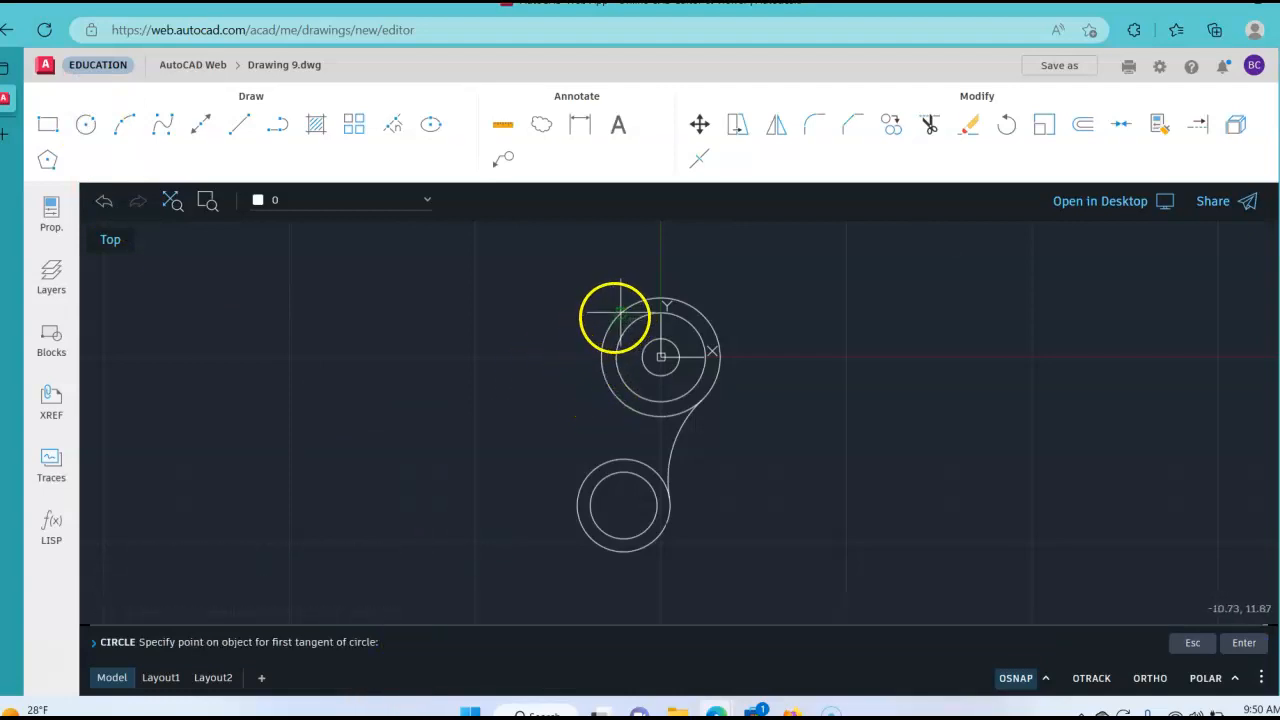
{"action": "left_click", "coordinate": [605, 386]}
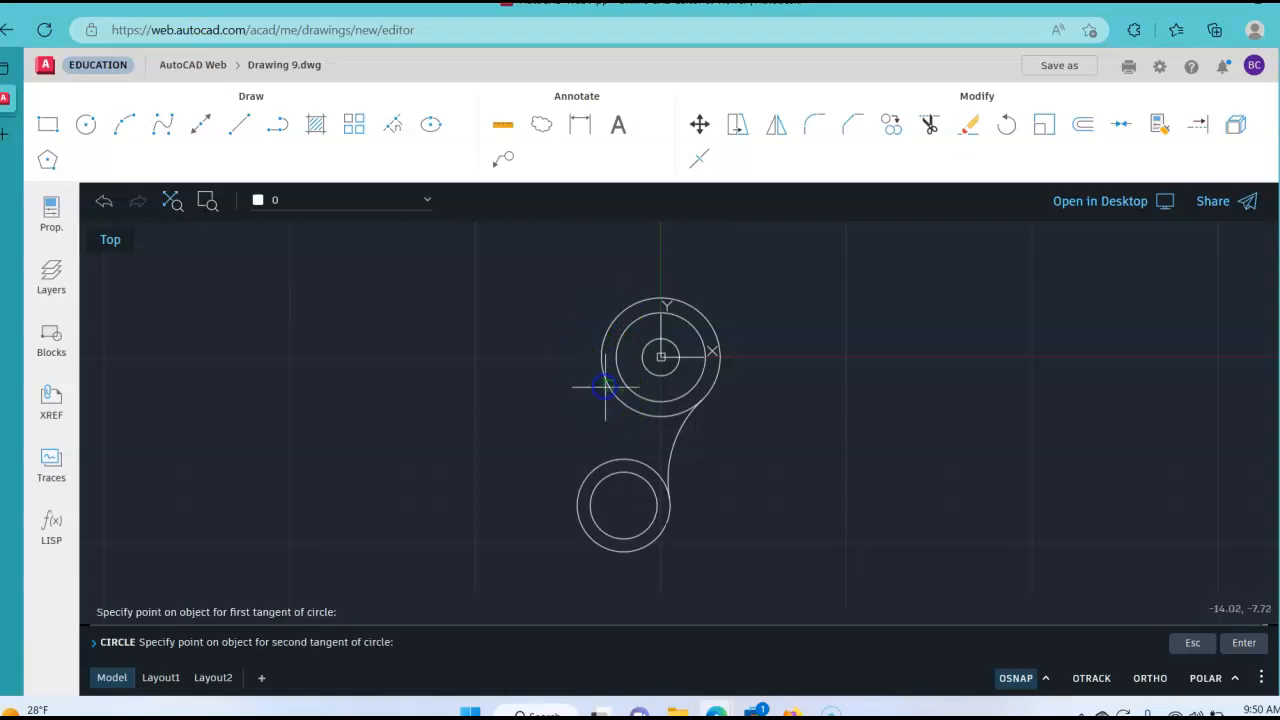
{"action": "left_click", "coordinate": [592, 470]}
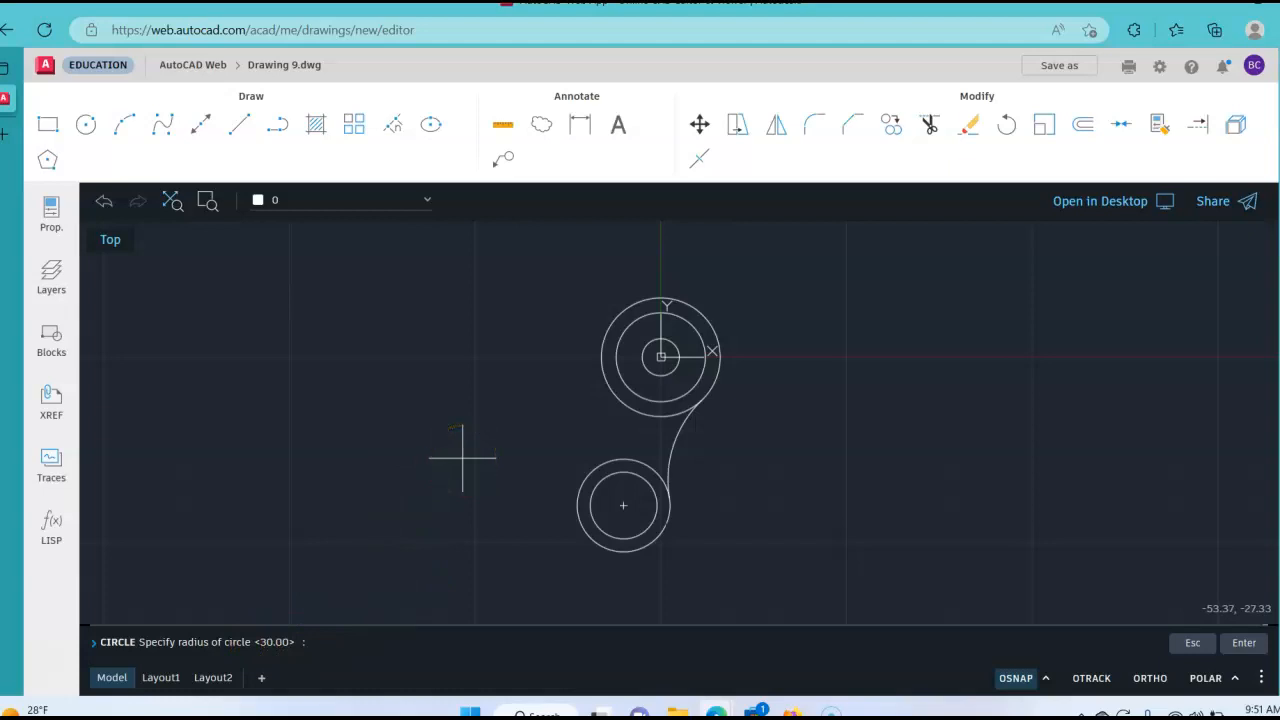
{"action": "key", "text": "Return"}
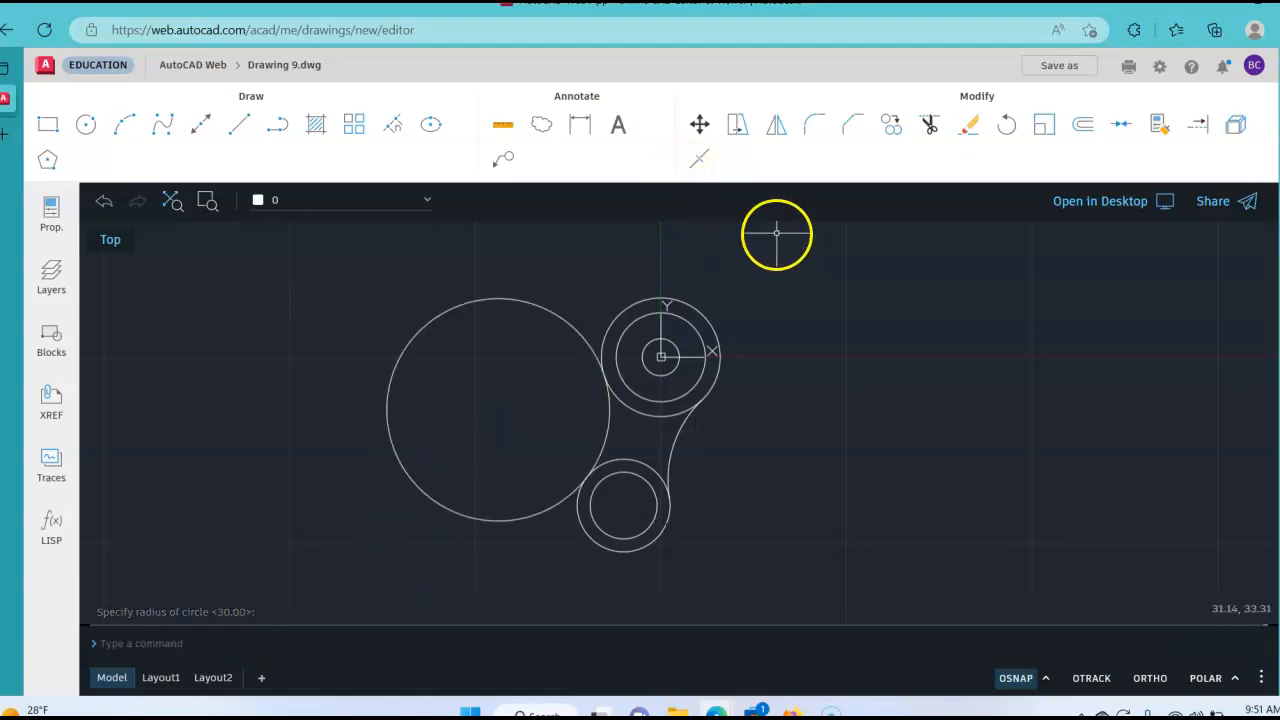
{"action": "left_click", "coordinate": [929, 124]}
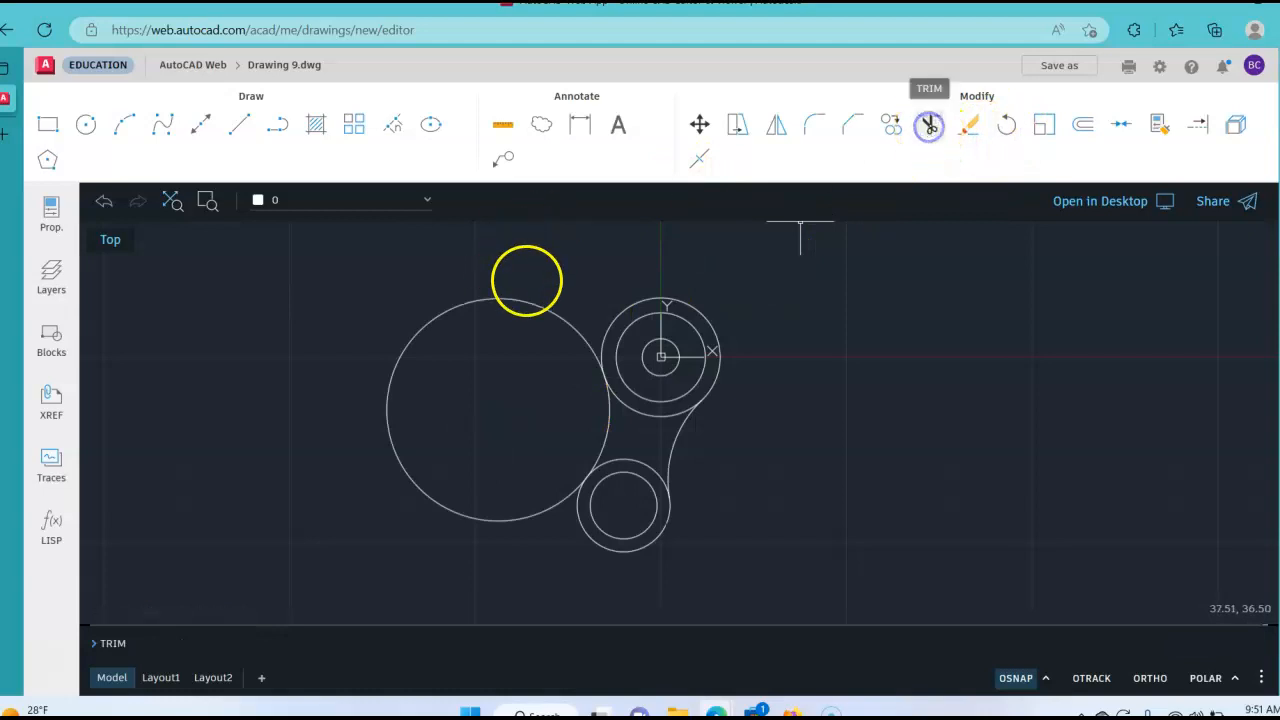
{"action": "left_click", "coordinate": [525, 302]}
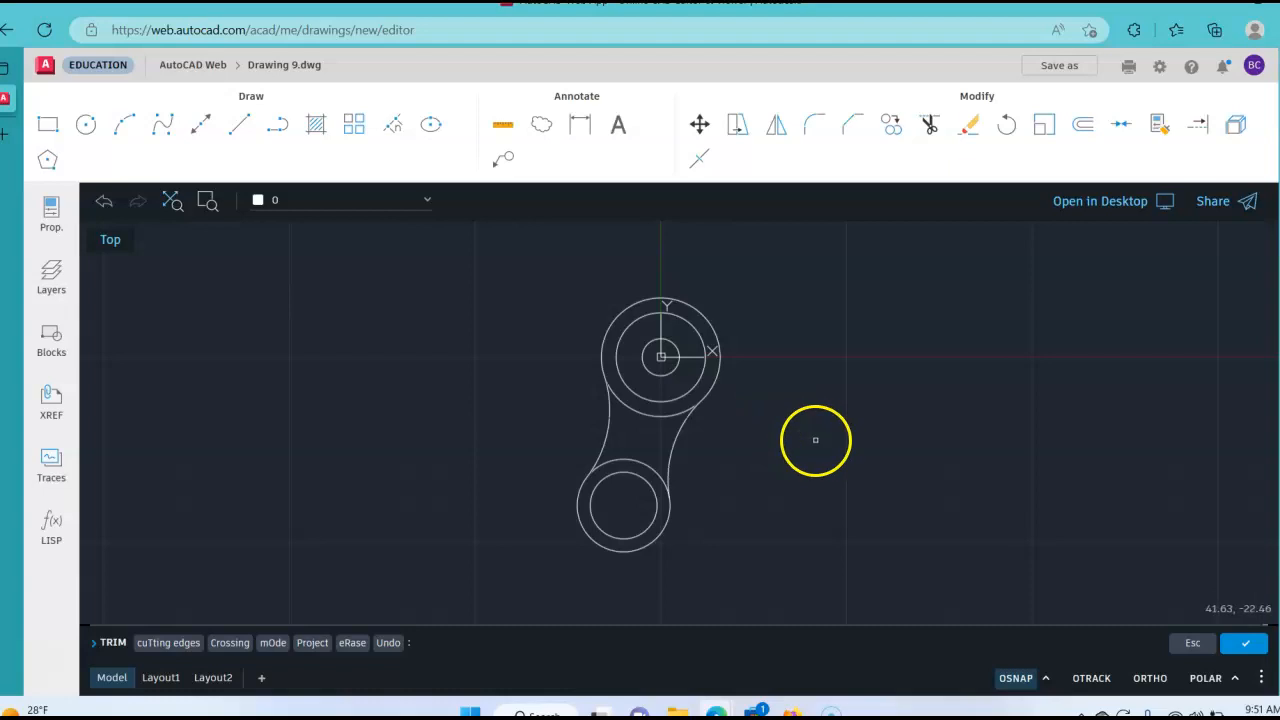
Save the drawing under the name ExtruderCover-FLast.
{"action": "left_click", "coordinate": [1047, 70]}
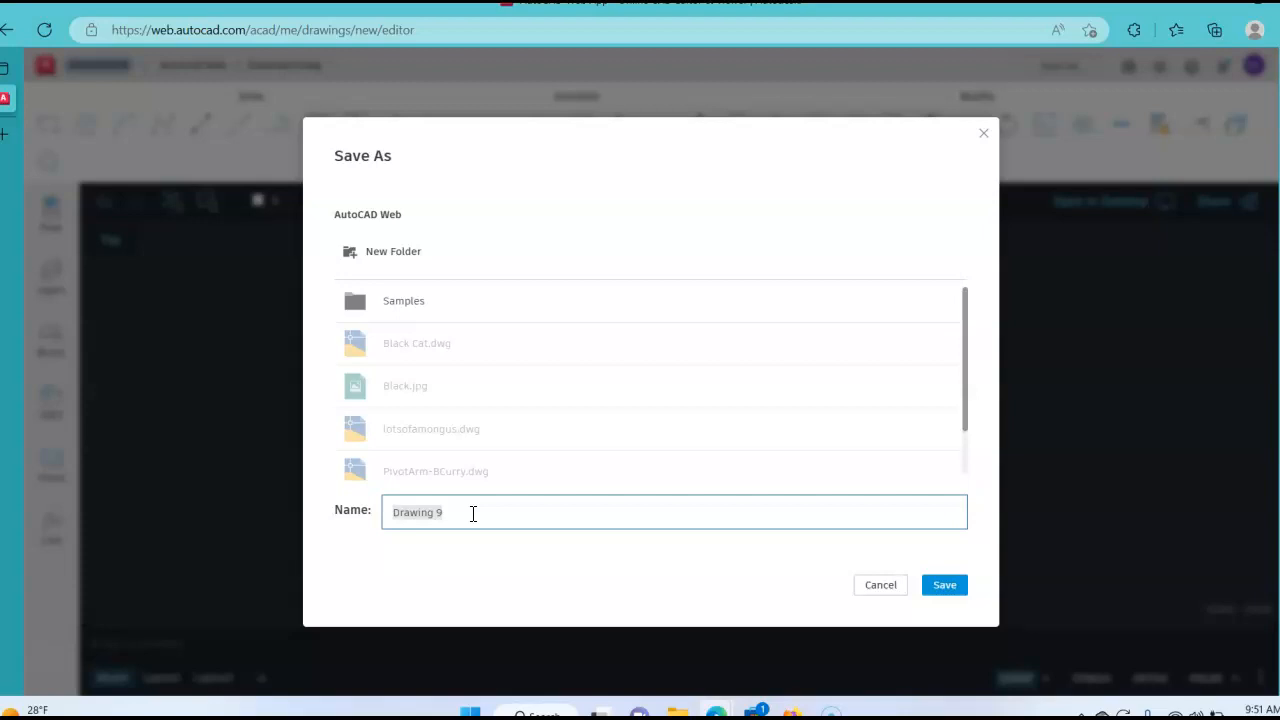
{"action": "type", "text": "Extru"}
{"action": "left_click", "coordinate": [945, 587]}
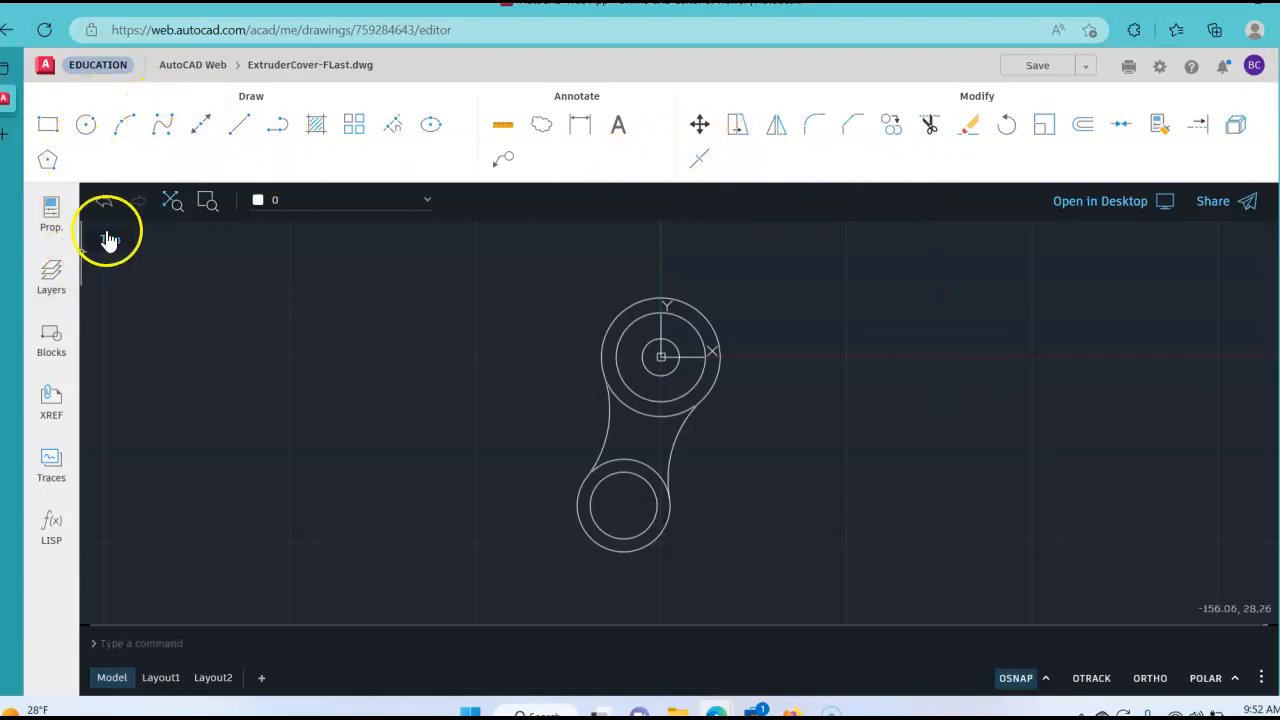
Return to the AutoCAD Web file list and select ExtruderCover-FLast.dwg.
{"action": "left_click", "coordinate": [204, 67]}
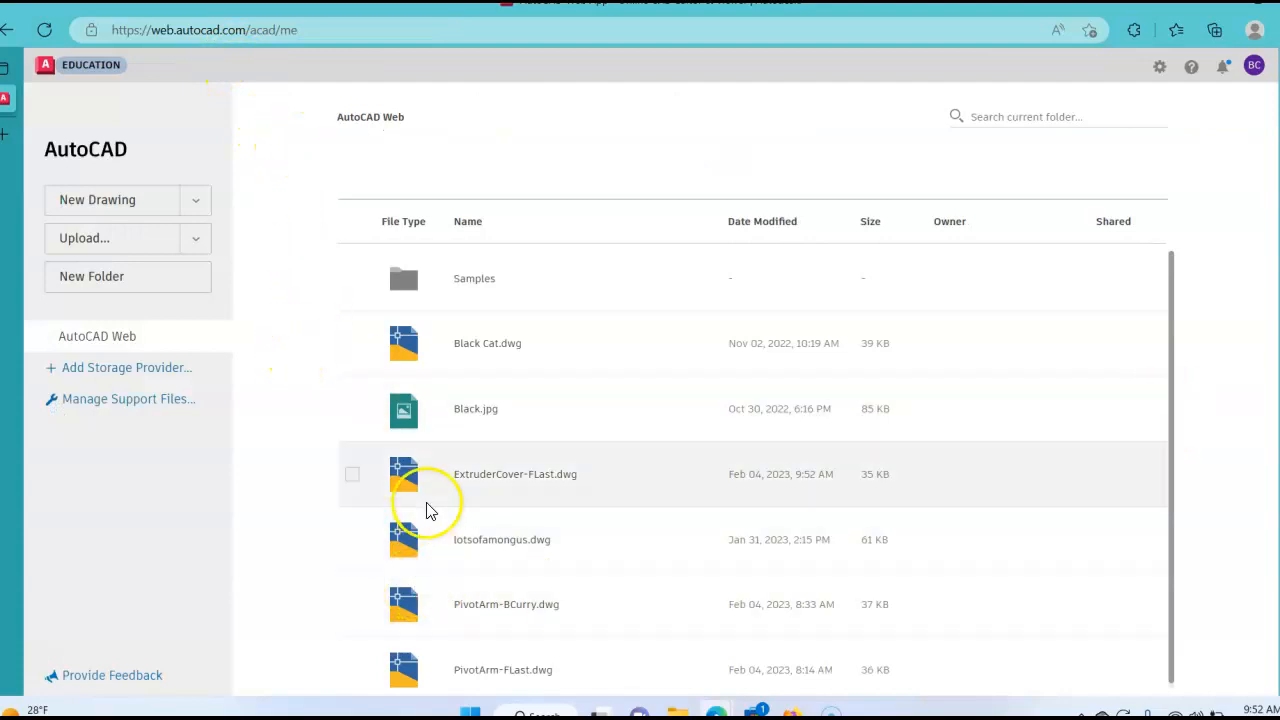
{"action": "left_click", "coordinate": [352, 475]}
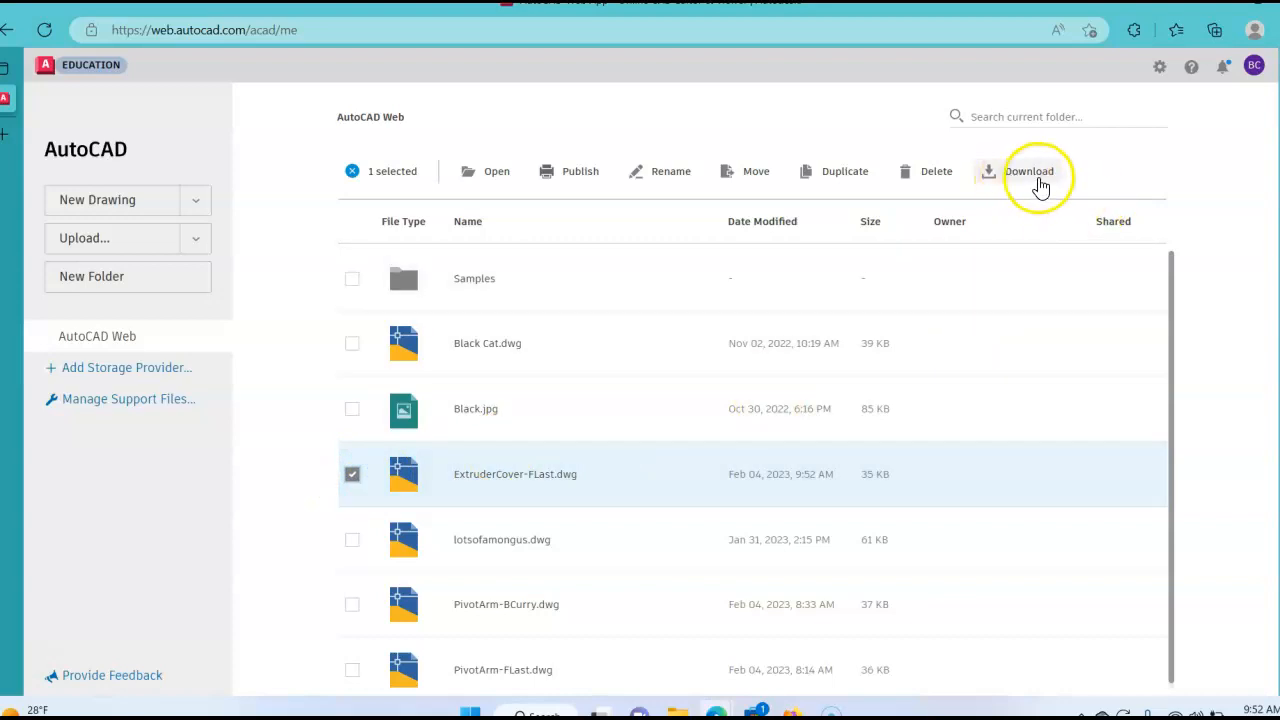